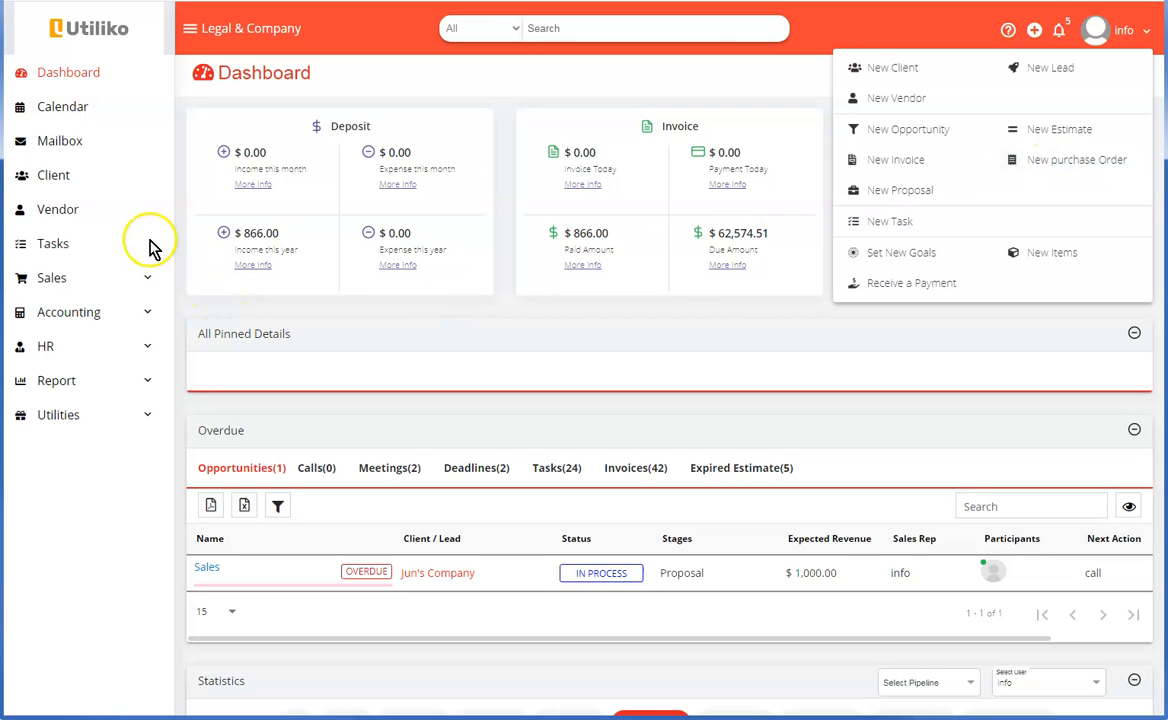
Open the Computer Vendor record and start a new purchase order for it
left_click(62, 213)
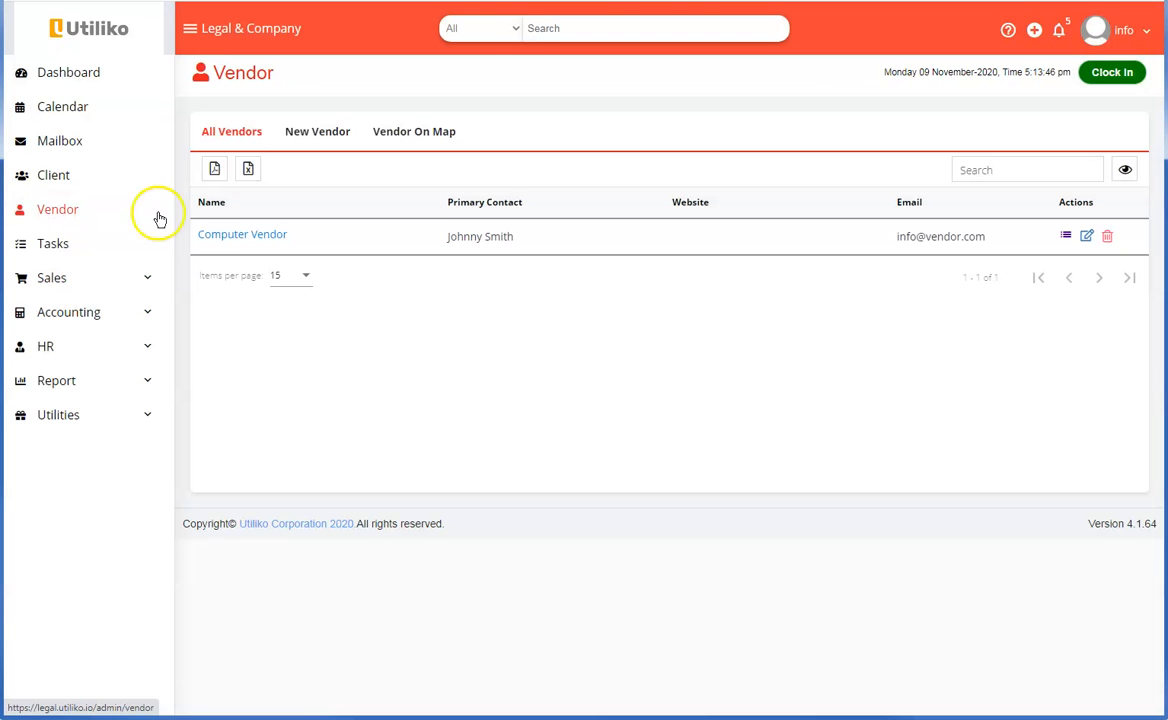
left_click(267, 238)
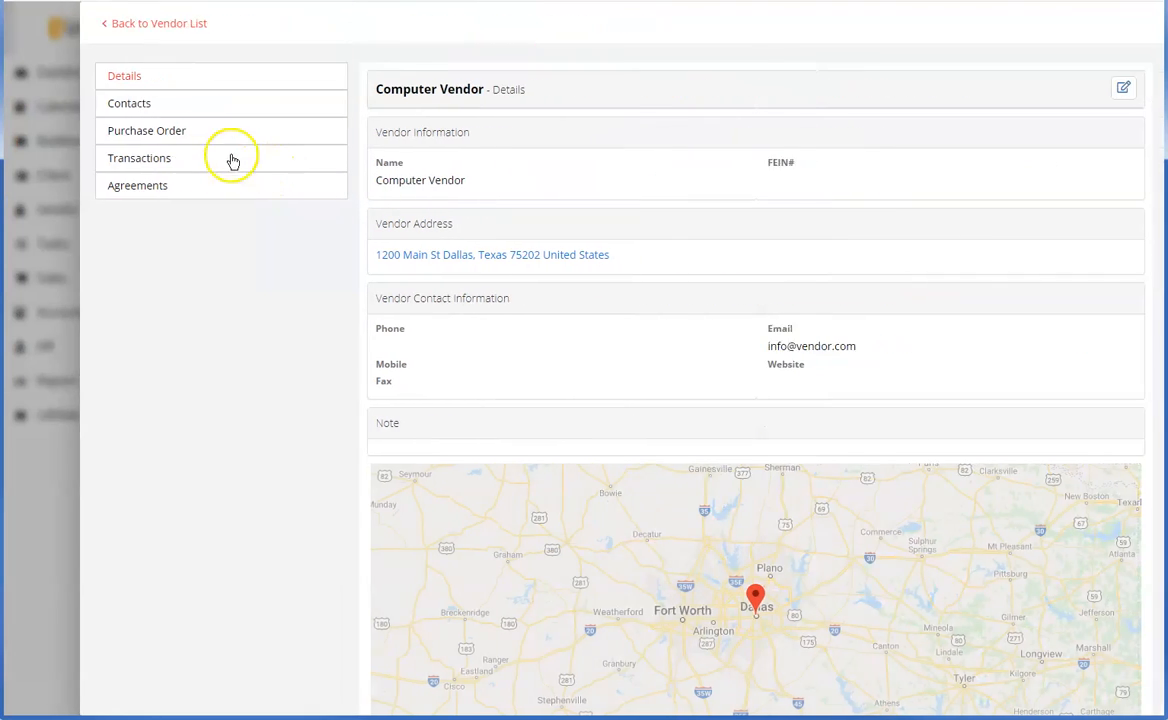
left_click(106, 138)
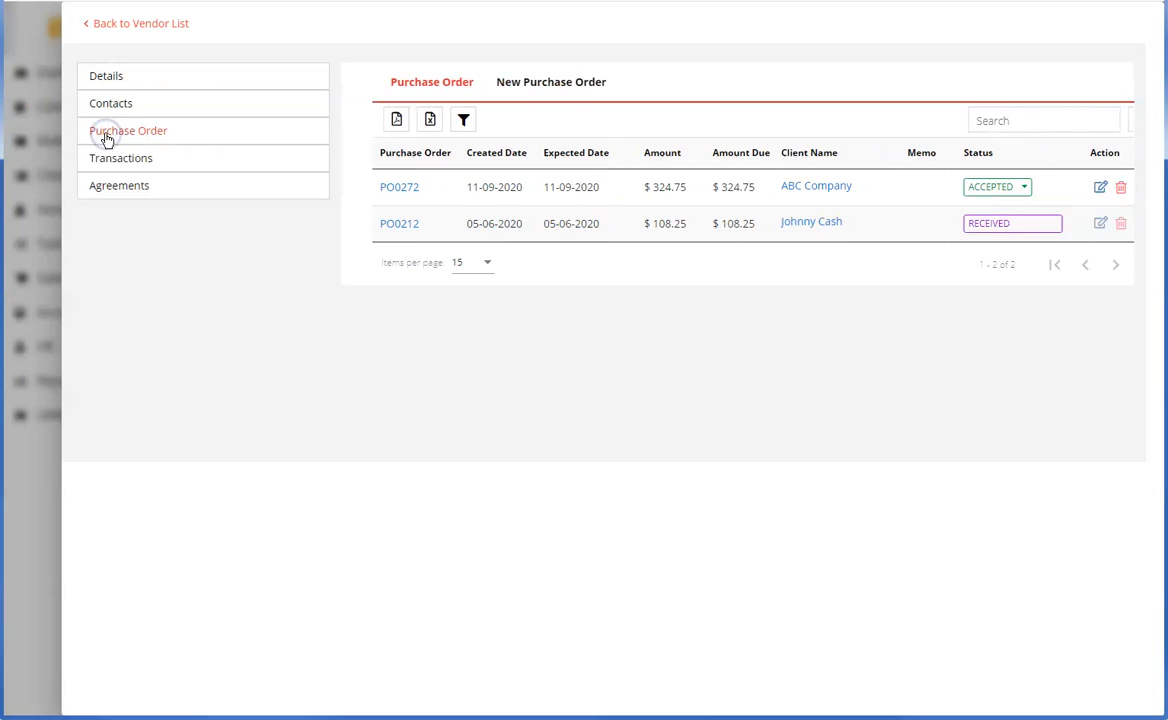
left_click(545, 85)
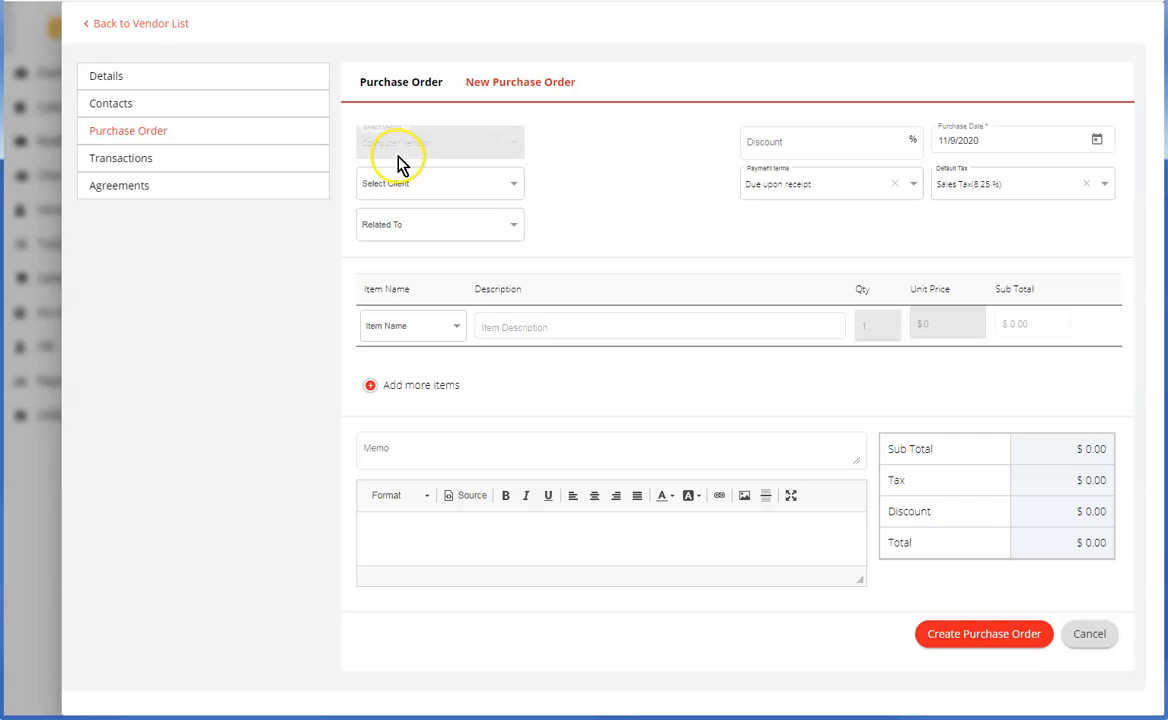
Assign a client to the purchase order and relate it to the Mexico Finance Application project
left_click(400, 184)
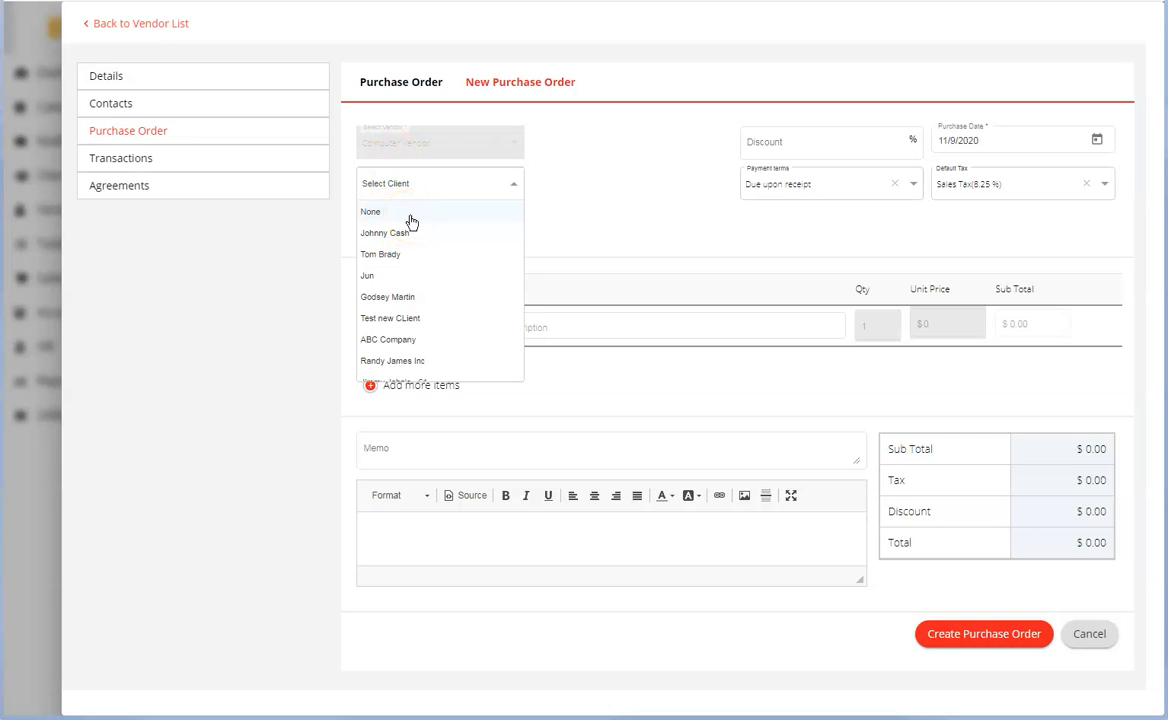
left_click(399, 257)
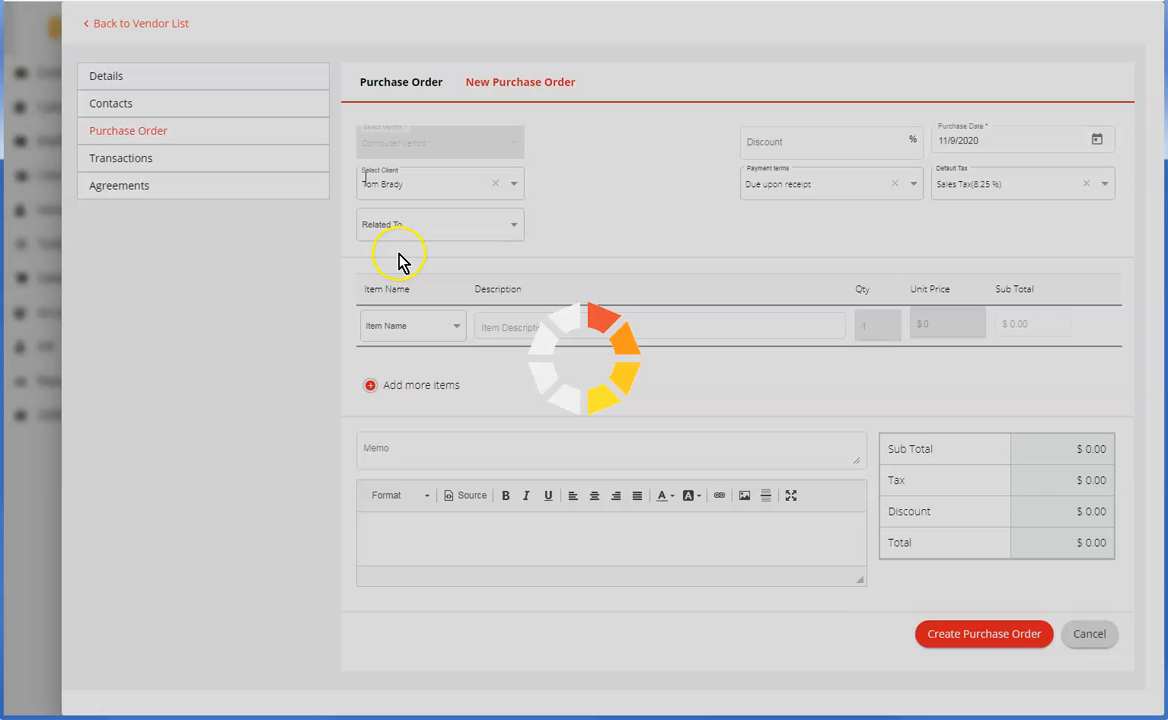
left_click(399, 230)
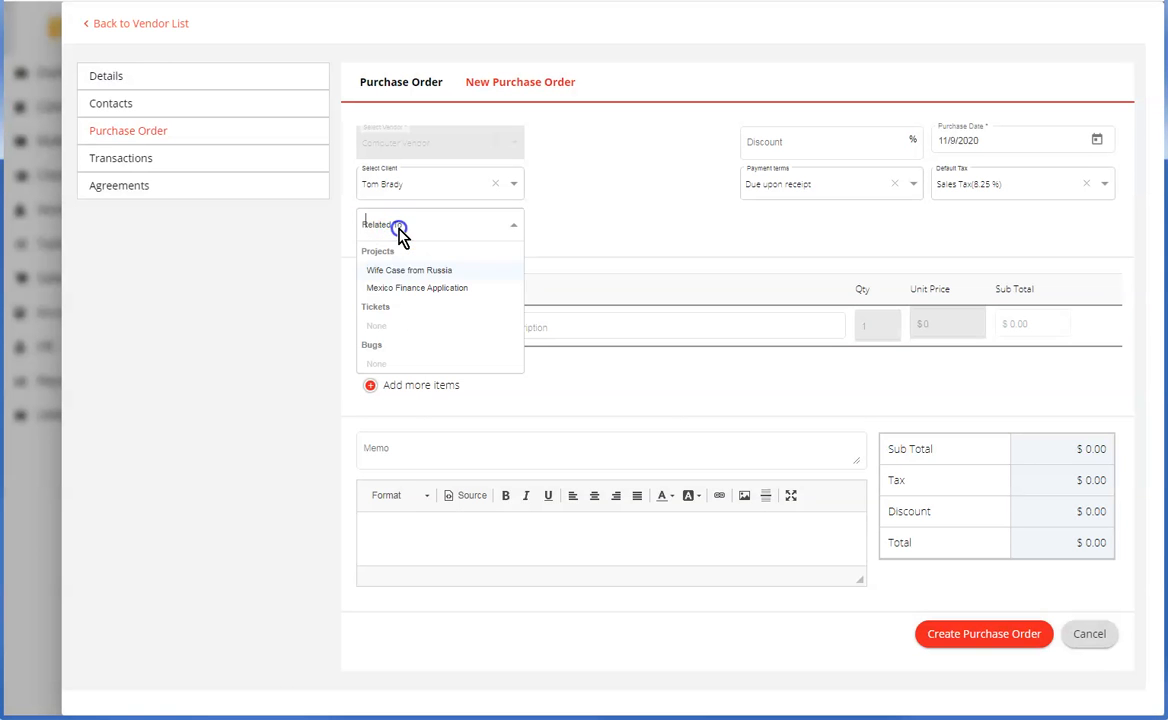
left_click(407, 290)
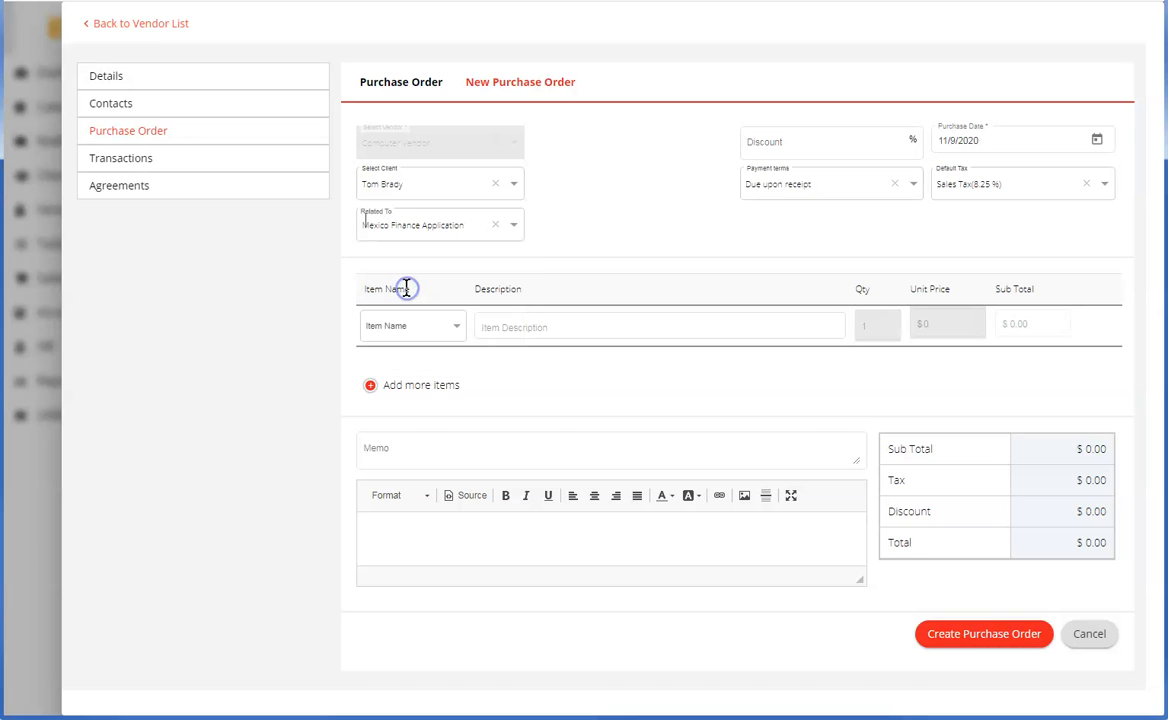
Add Paralegal Hourly Rate and Attorney as the two line items of the purchase order
left_click(410, 332)
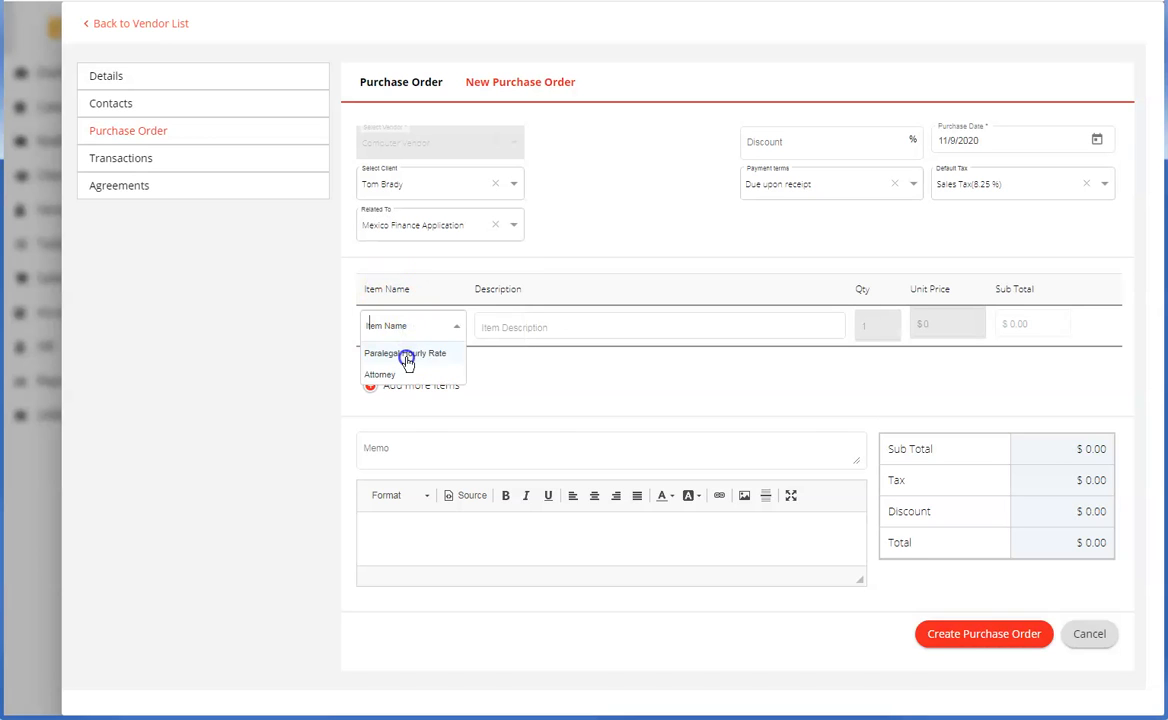
left_click(407, 358)
left_click(371, 389)
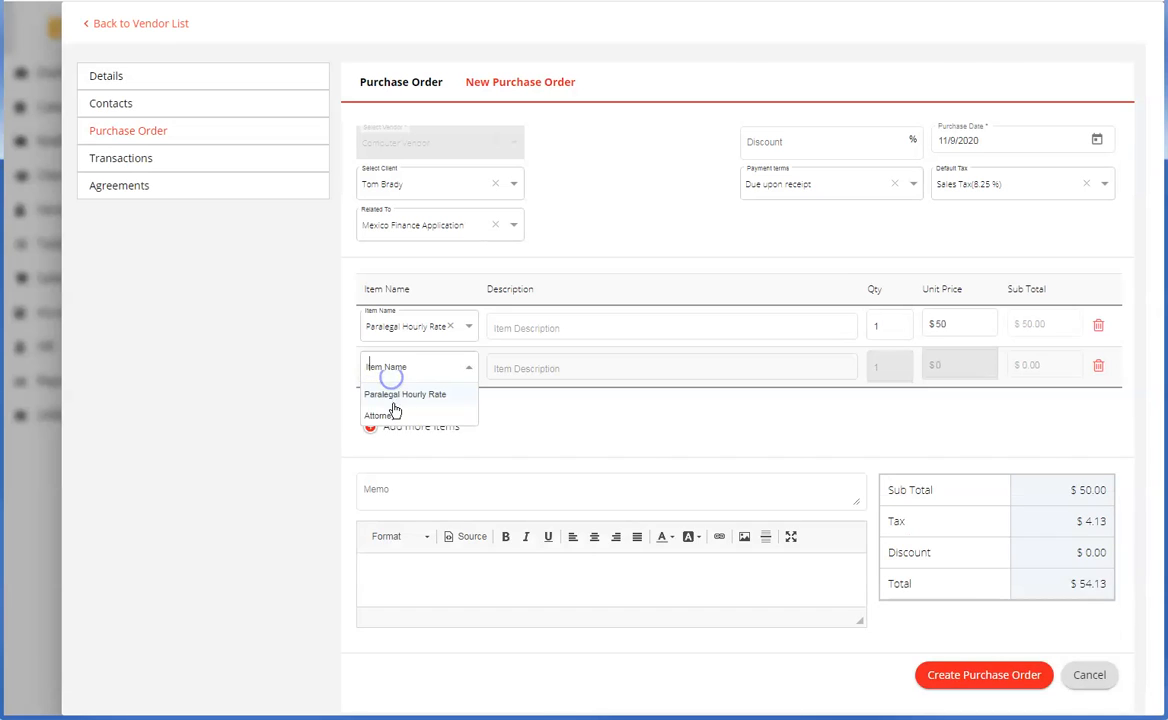
left_click(378, 416)
Set the quantities to 4 for Paralegal Hourly Rate and 10 for Attorney, and create the purchase order
left_click(884, 332)
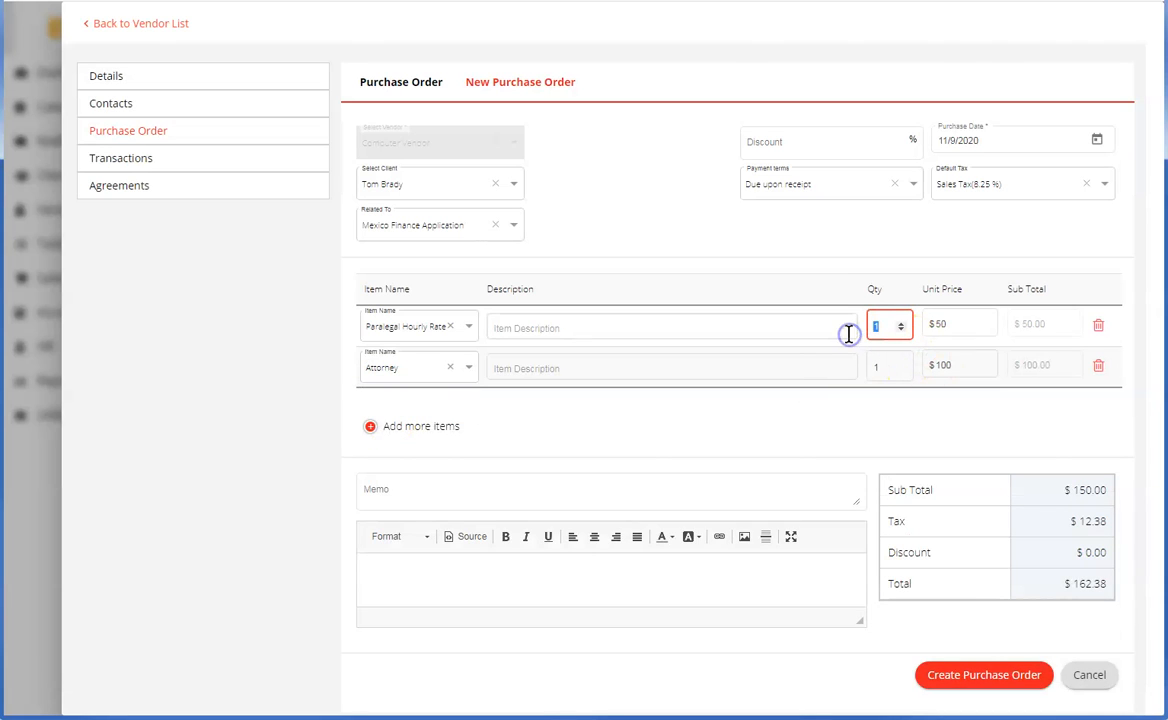
type("4")
left_click(876, 366)
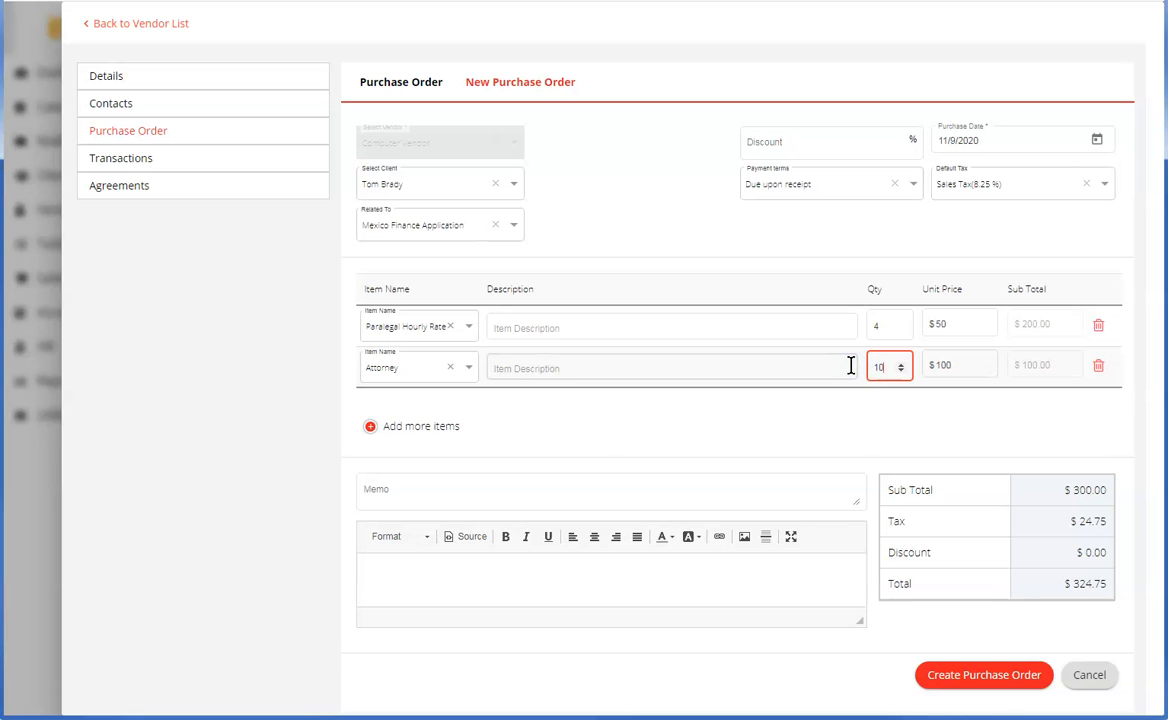
left_click(988, 676)
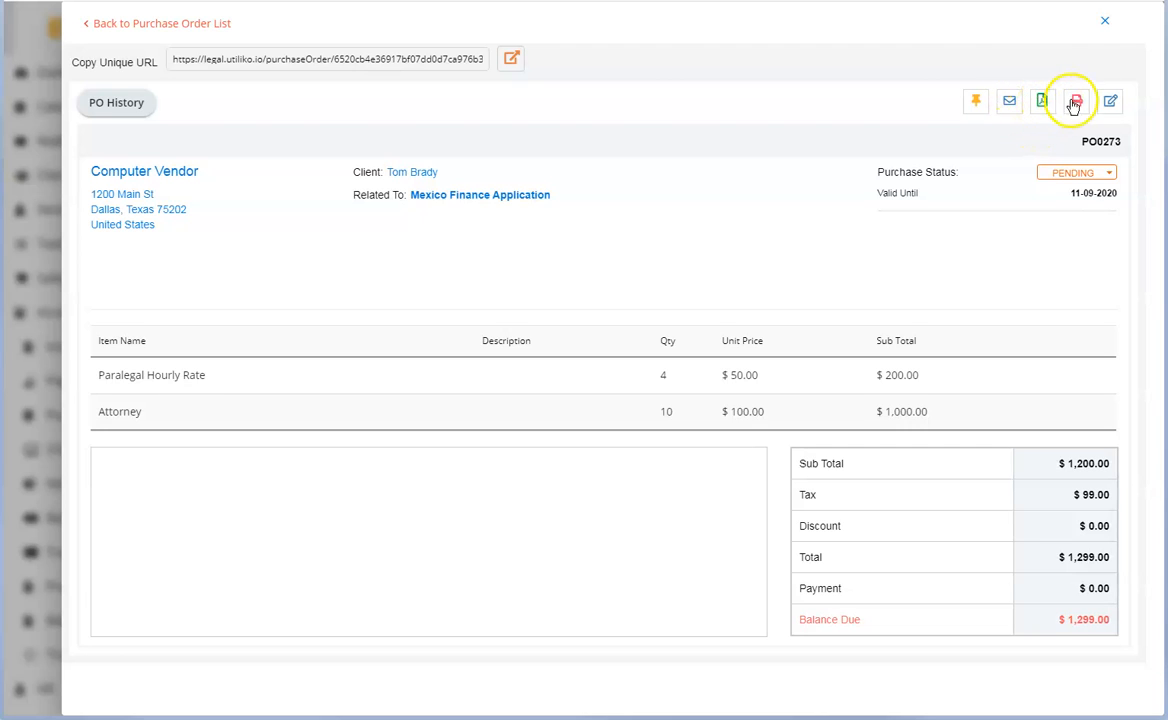
Change the new purchase order's status to accepted and return to the purchase order list
left_click(1067, 176)
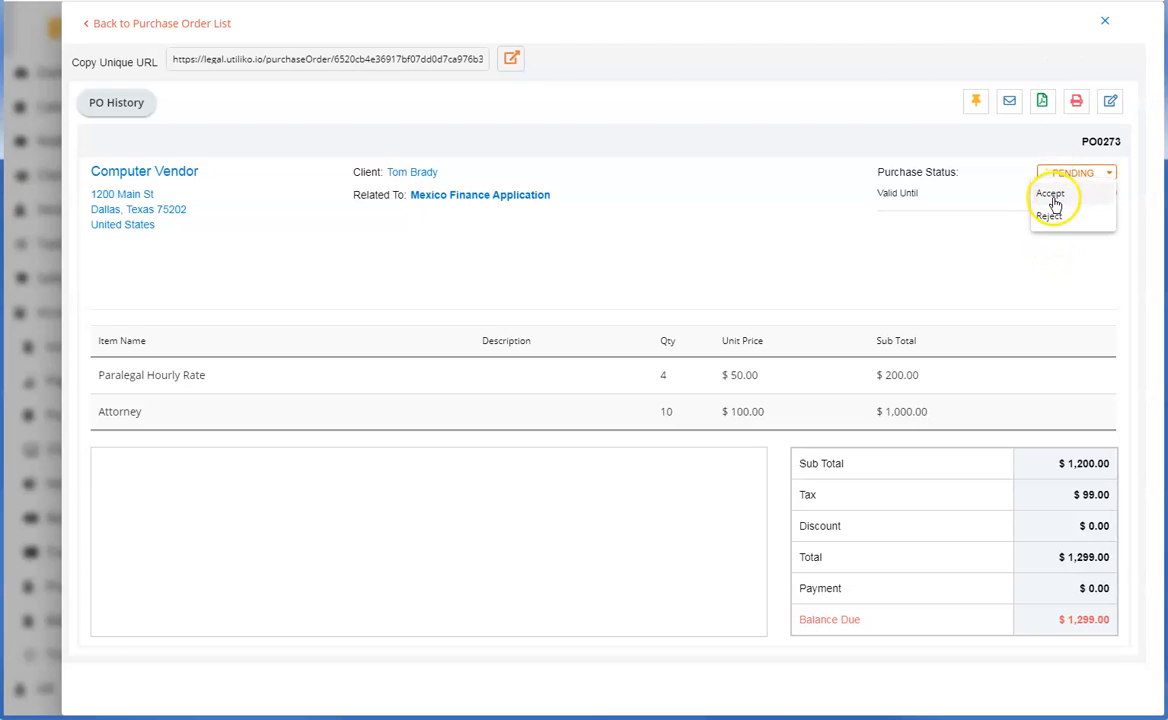
left_click(1053, 201)
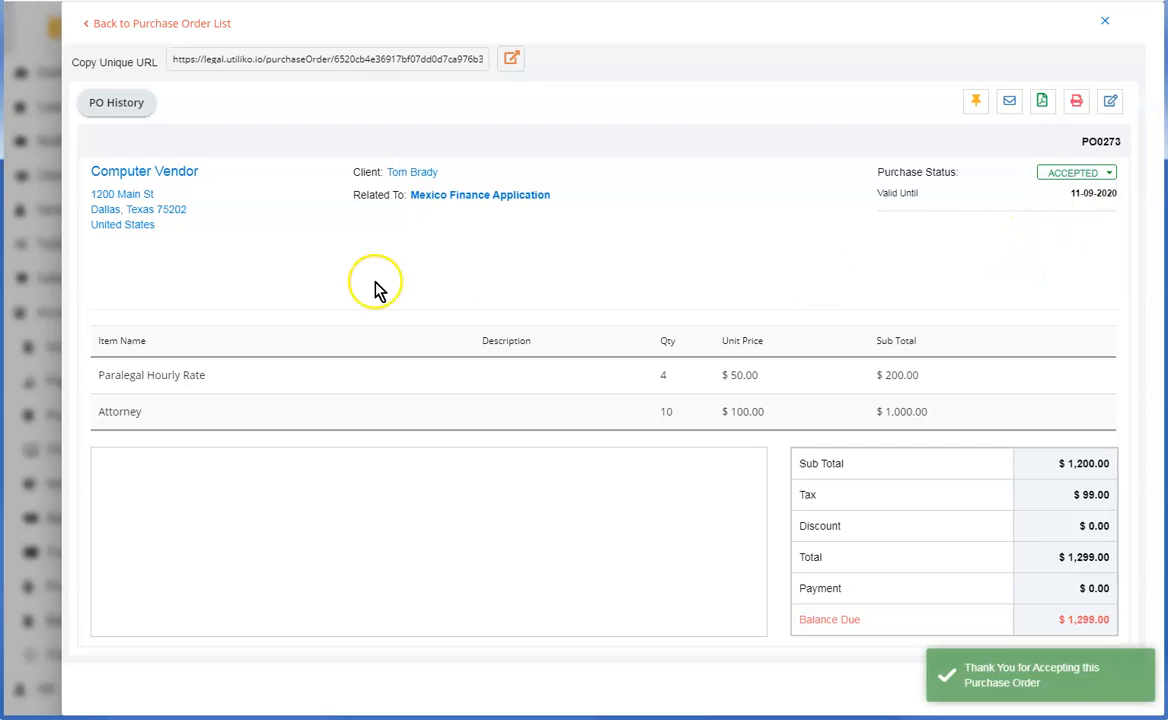
left_click(126, 25)
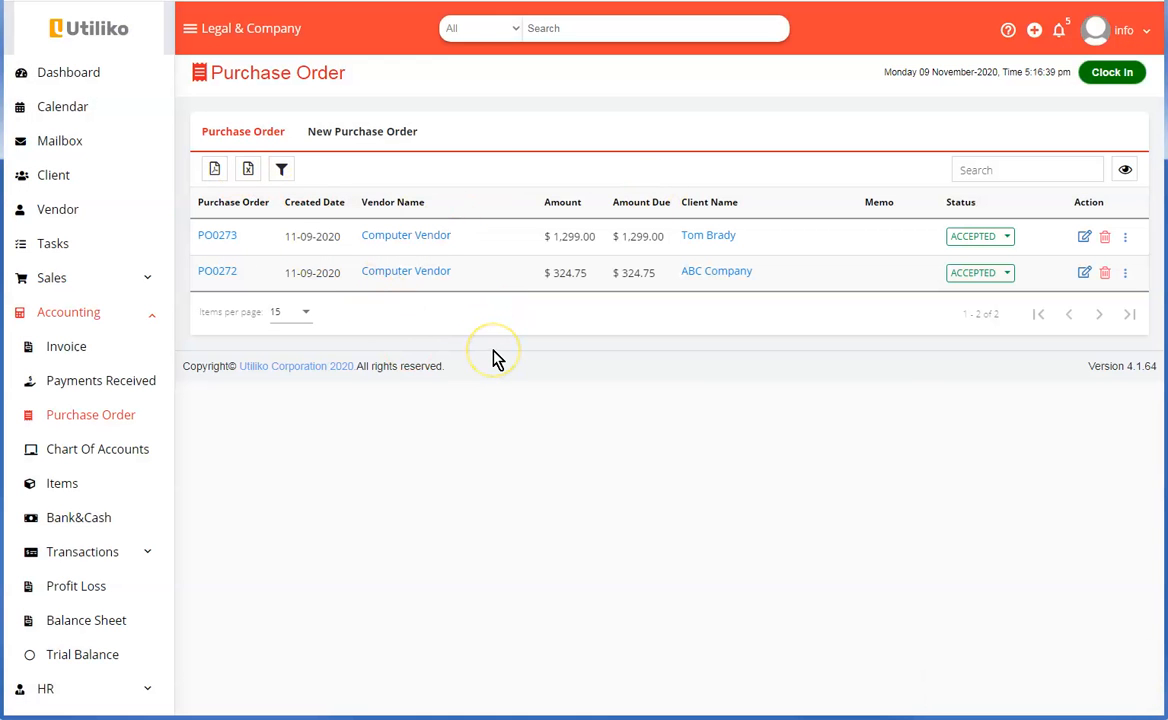
Start creating a bill directly from the newest accepted purchase order in the list
left_click(975, 248)
left_click(876, 268)
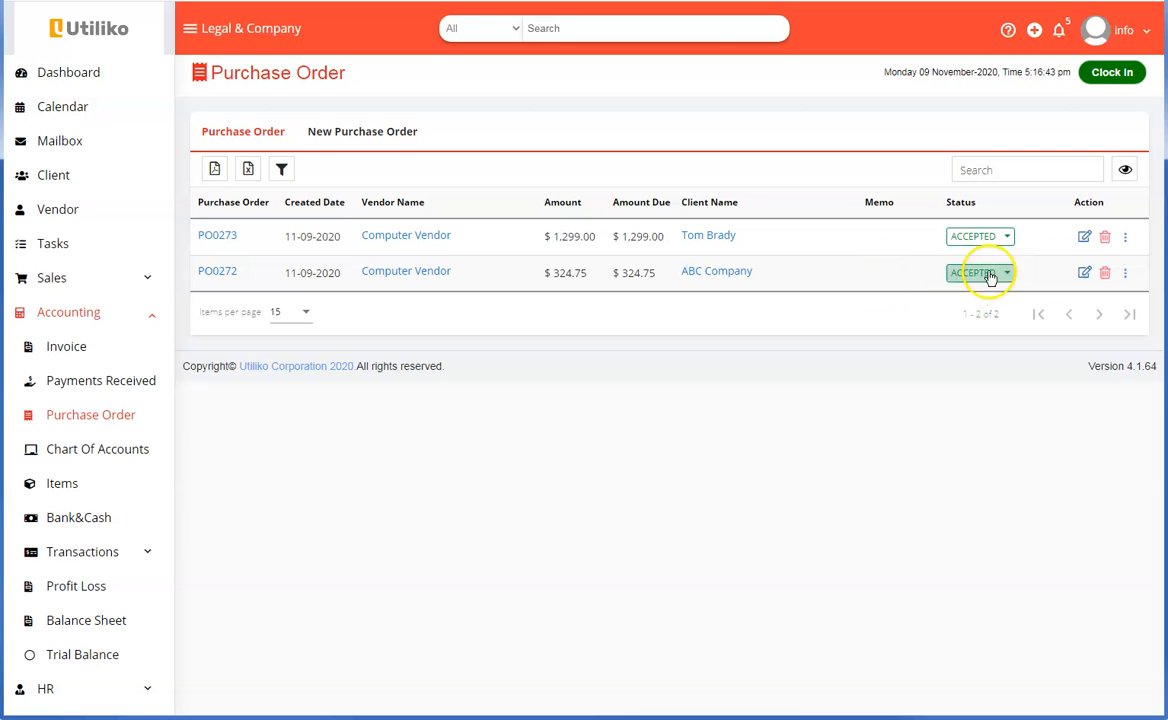
left_click(1127, 242)
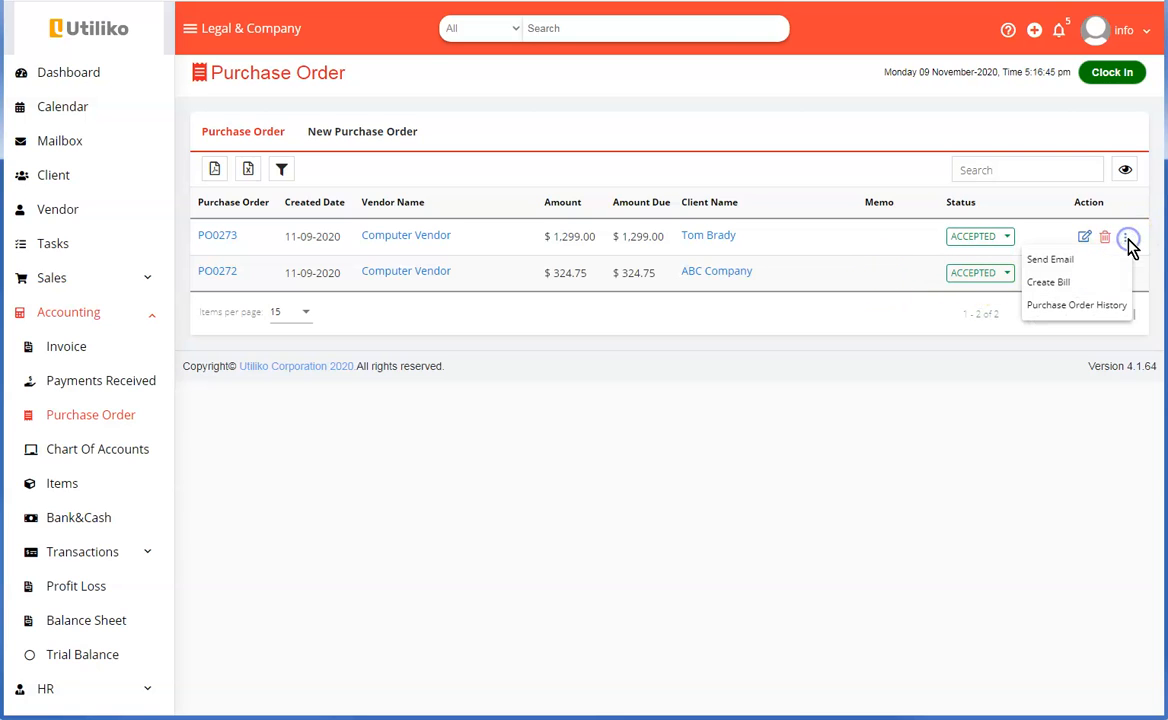
left_click(1085, 290)
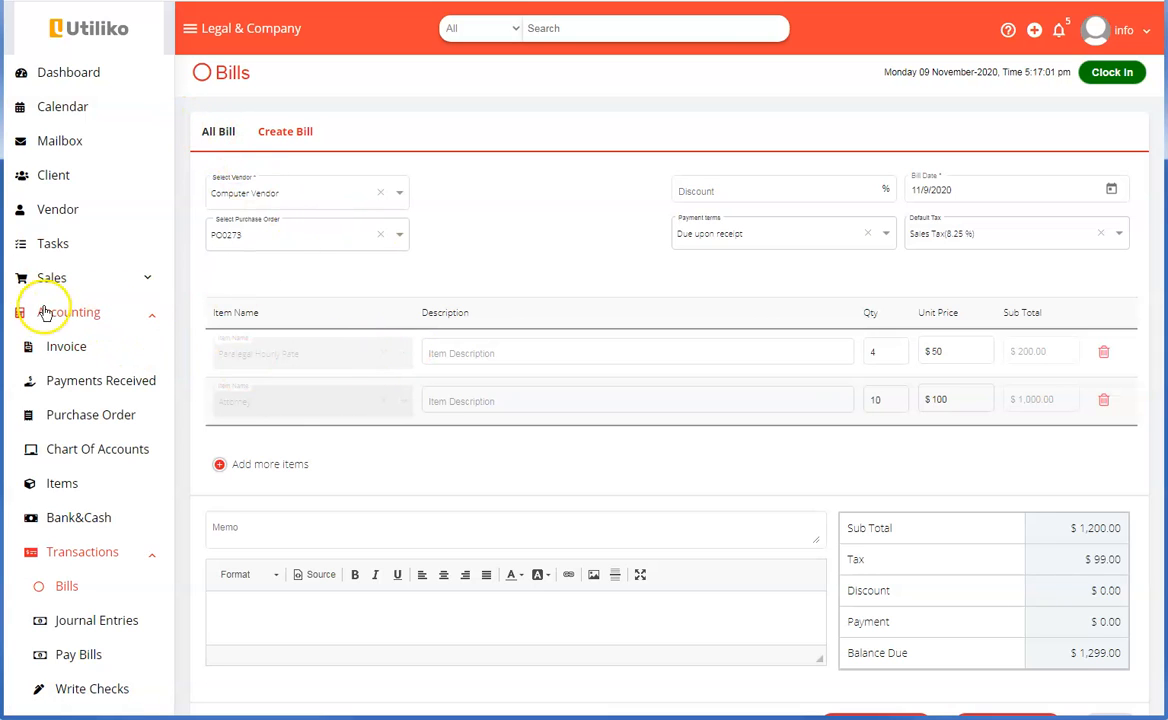
Open the list of all vendor bills in the accounting transactions
left_click(94, 313)
left_click(96, 313)
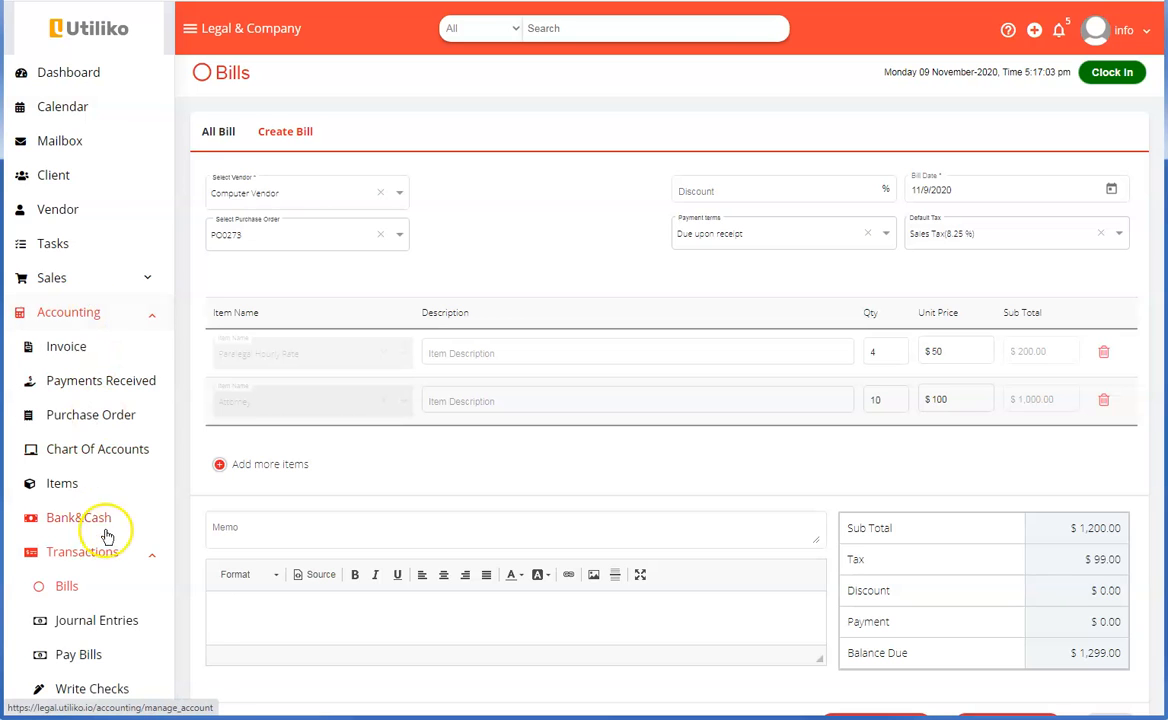
left_click(82, 553)
left_click(82, 553)
left_click(68, 590)
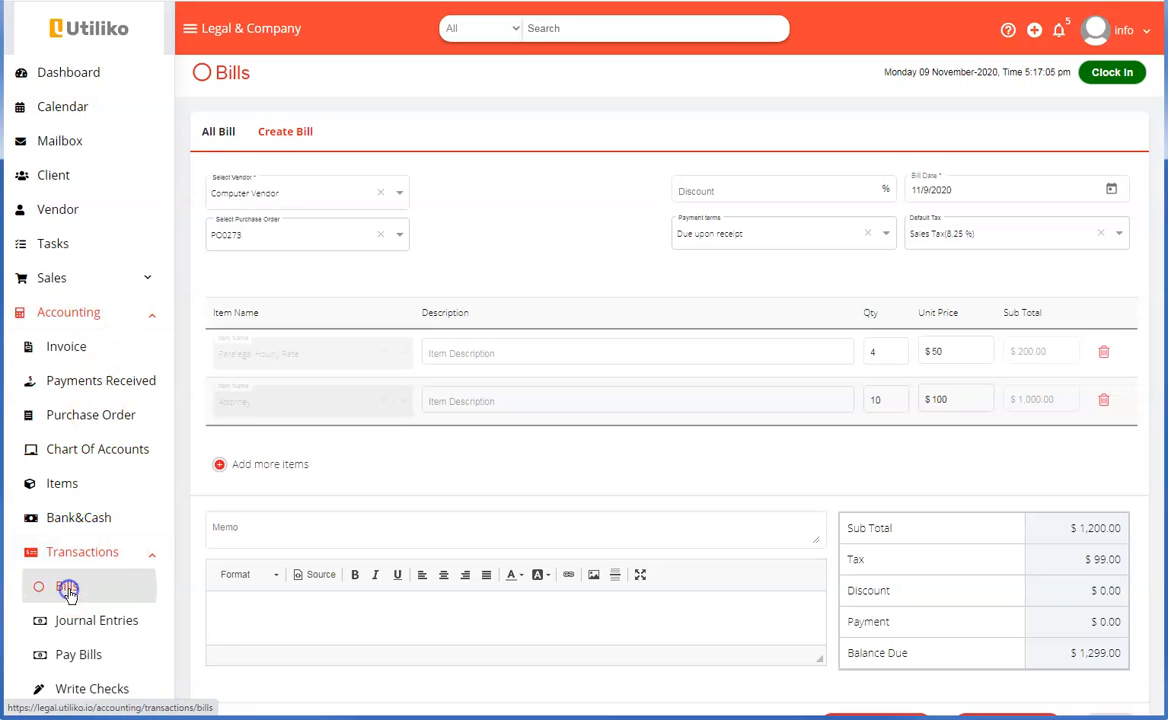
left_click(220, 133)
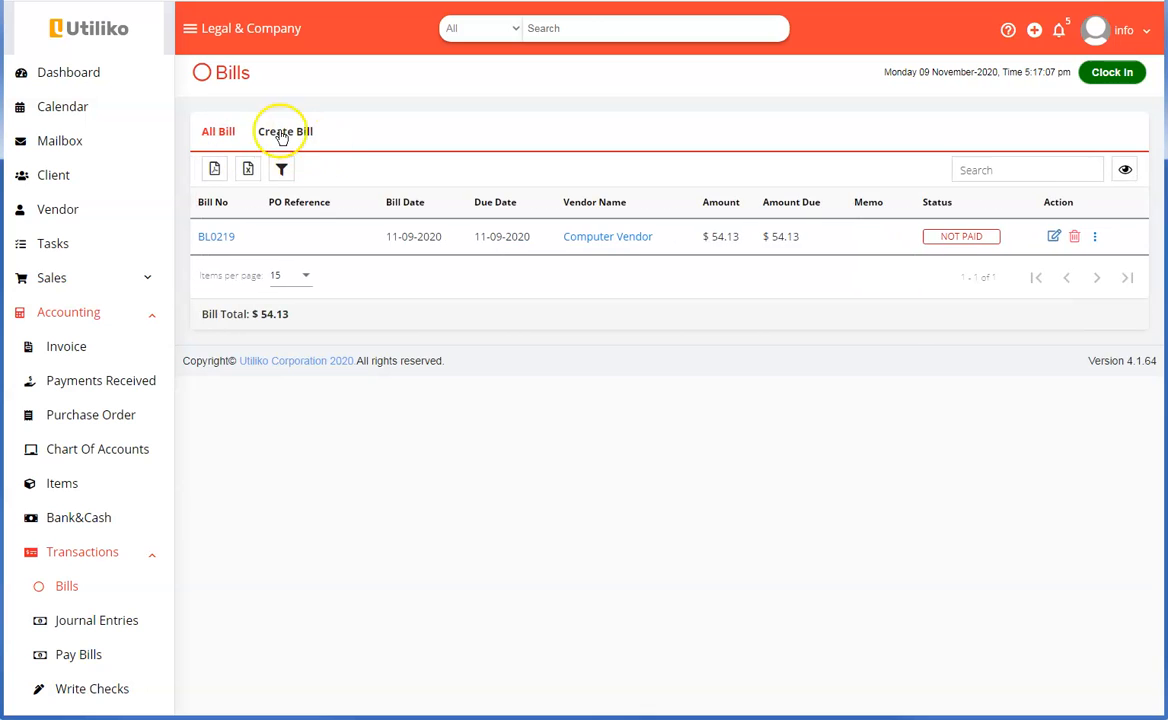
Start a new bill for Computer Vendor and link it to the newest purchase order, with its Paralegal Hourly Rate and Attorney items
left_click(283, 133)
left_click(308, 193)
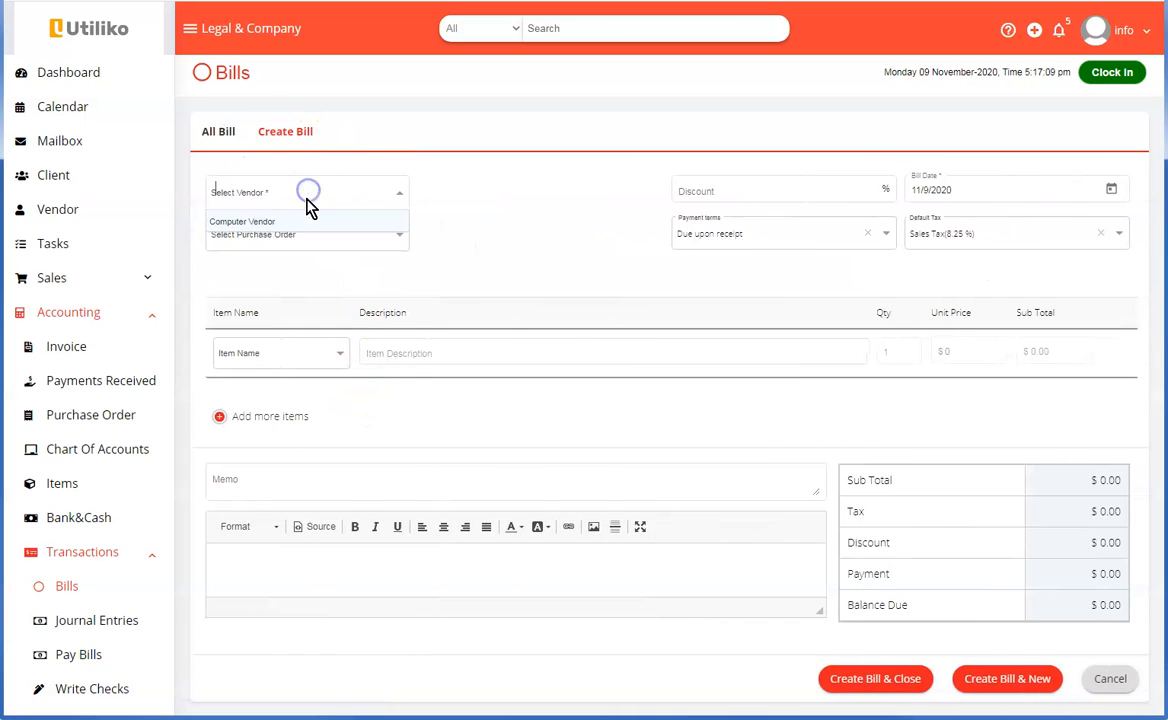
left_click(295, 221)
left_click(293, 240)
left_click(276, 263)
left_click(287, 230)
left_click(274, 286)
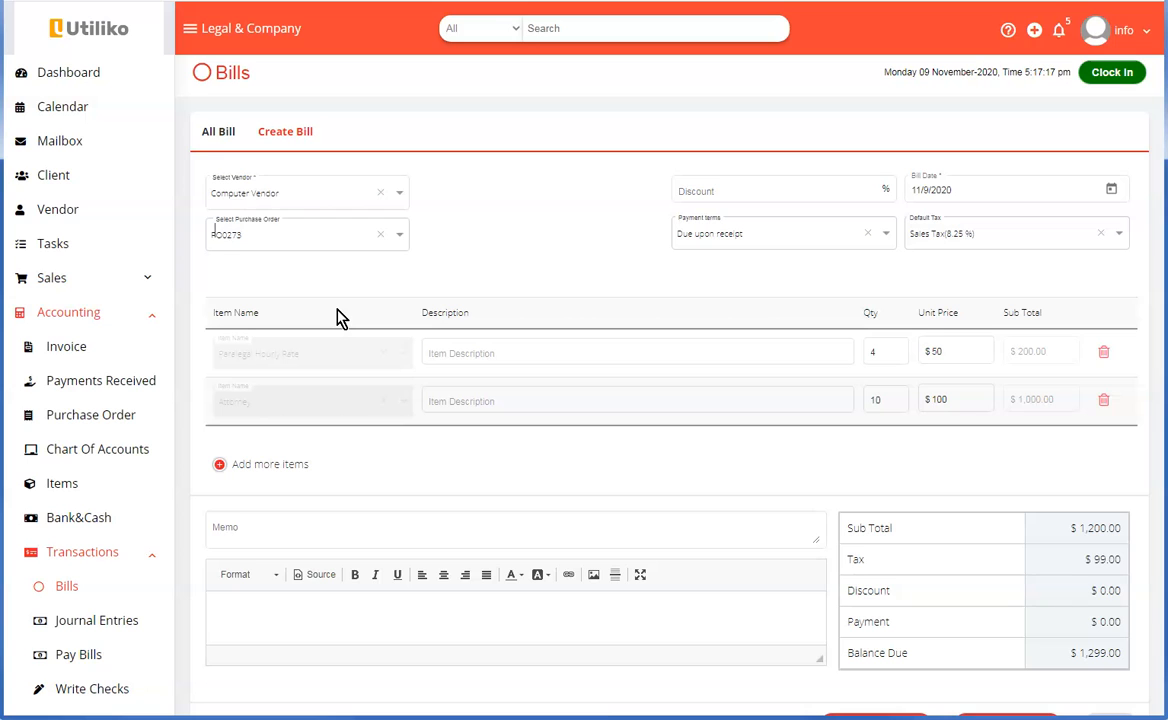
Set the billed quantities to 2 for Paralegal Hourly Rate and 5 for Attorney, then create and close the bill
scroll(343, 358, "down", 1)
scroll(343, 358, "down", 1)
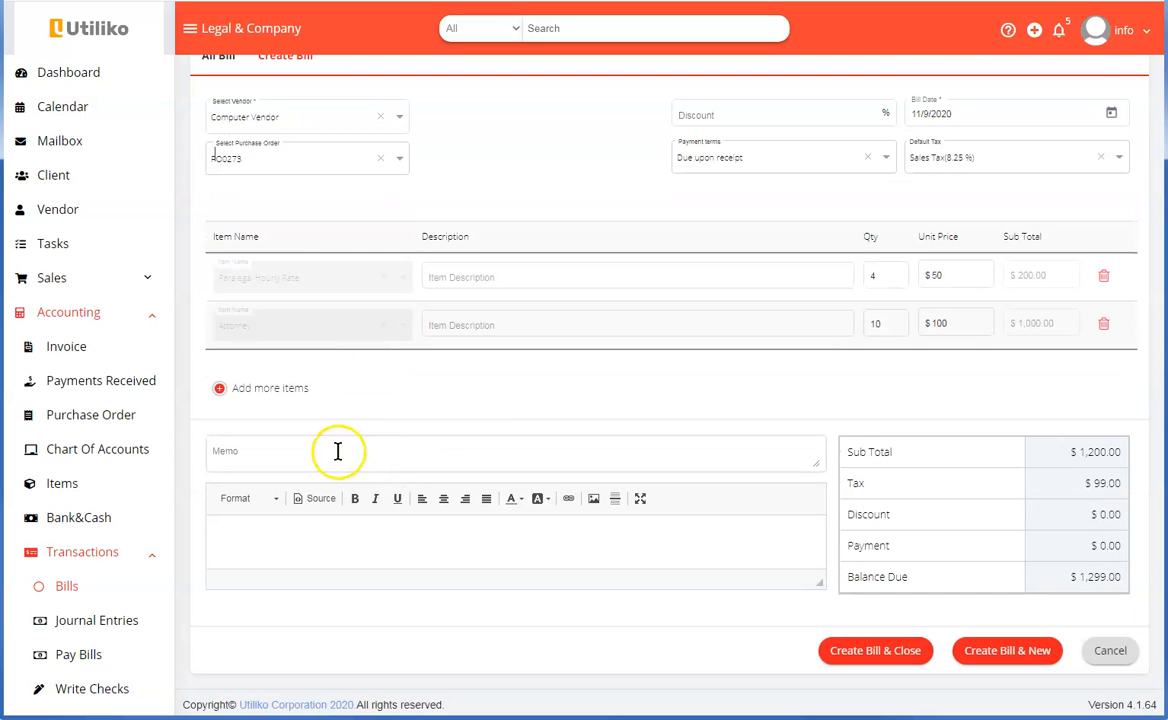
double_click(873, 274)
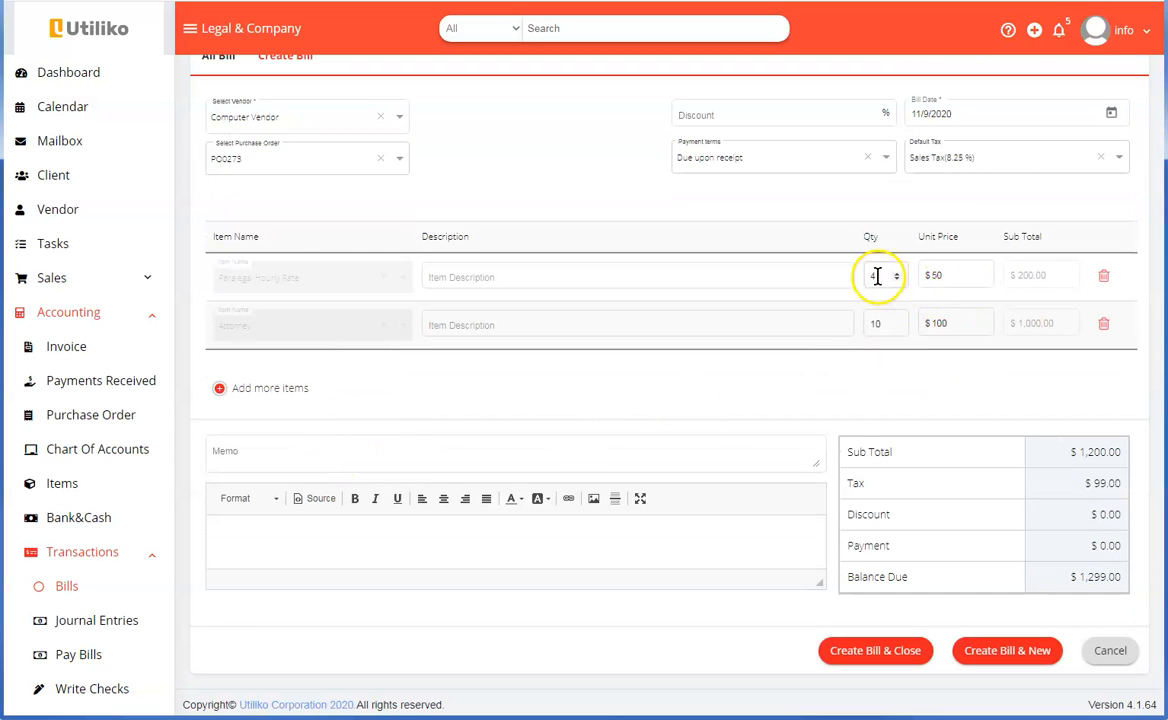
type("2")
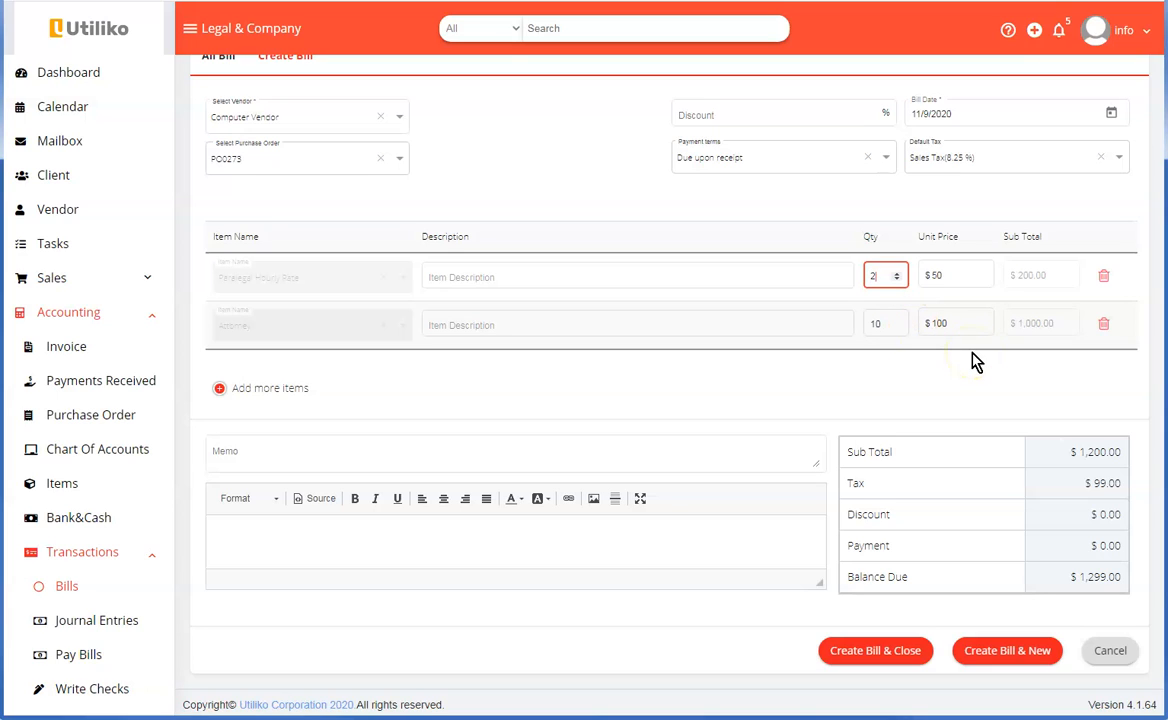
double_click(885, 323)
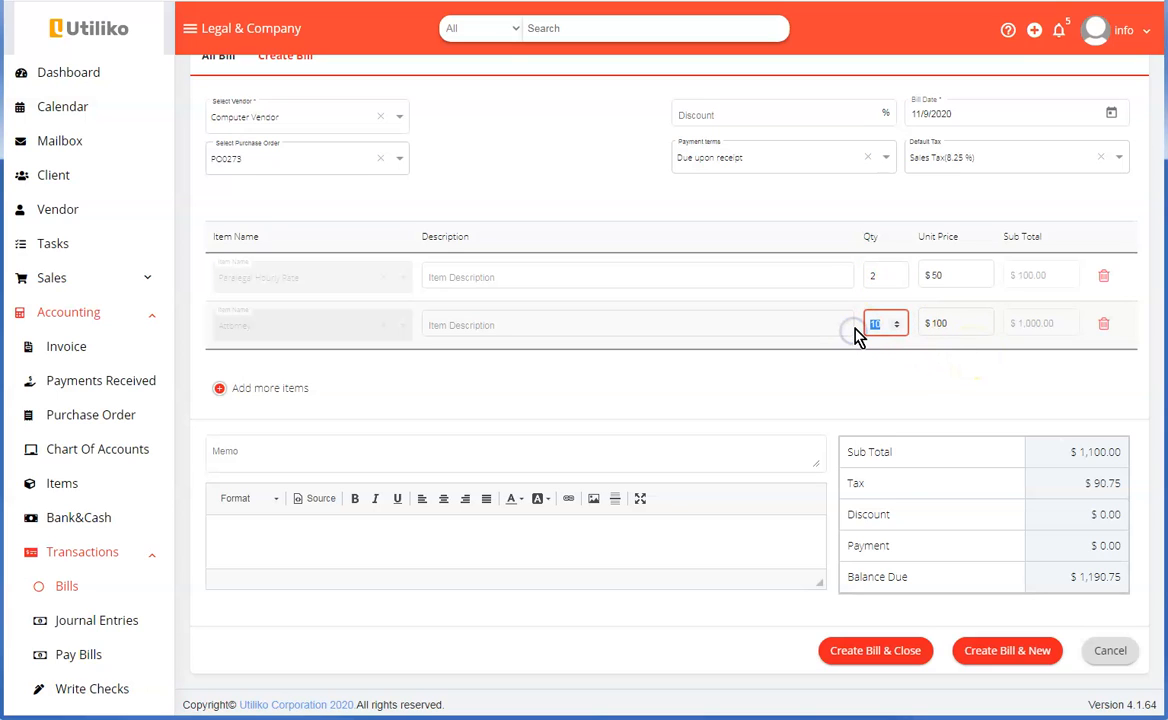
key("Tab")
key("Tab")
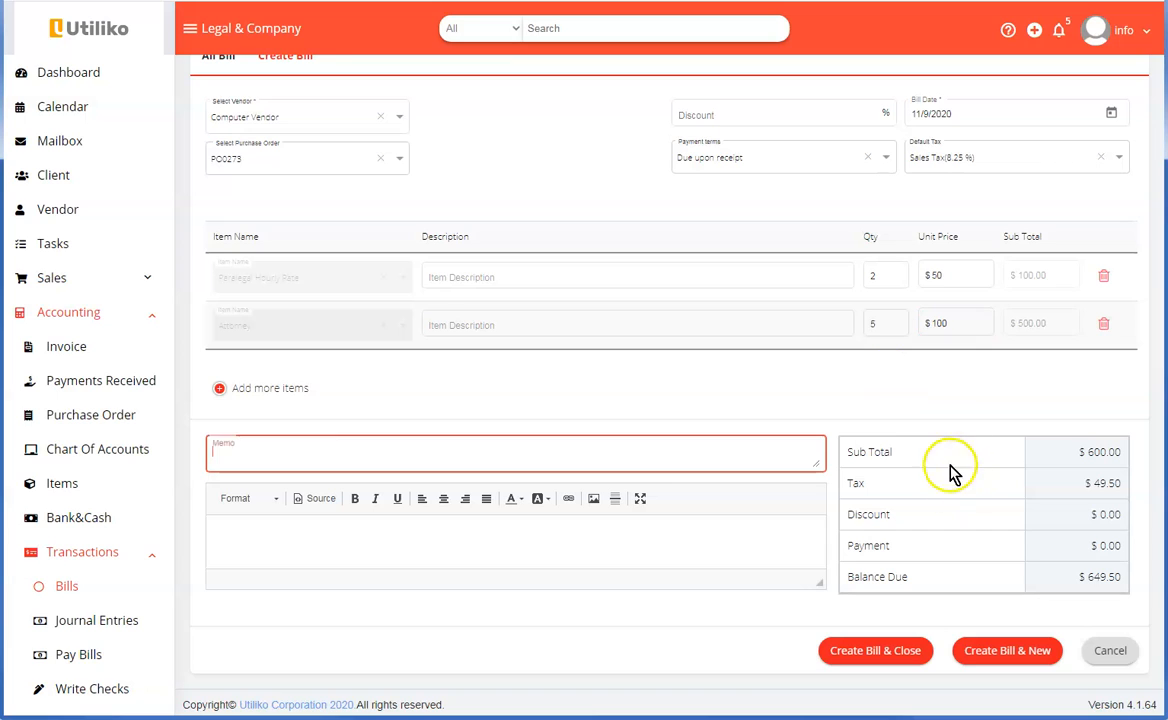
left_click(885, 658)
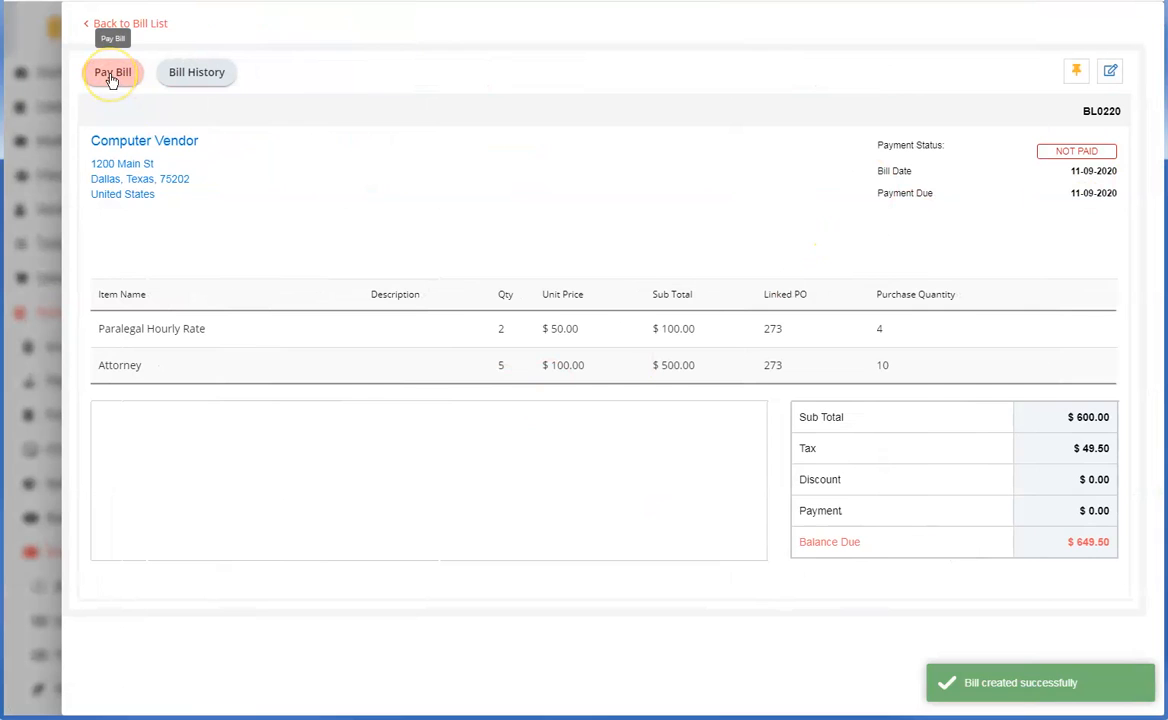
Return to the bill list and open the payment form for the newly created bill
left_click(122, 23)
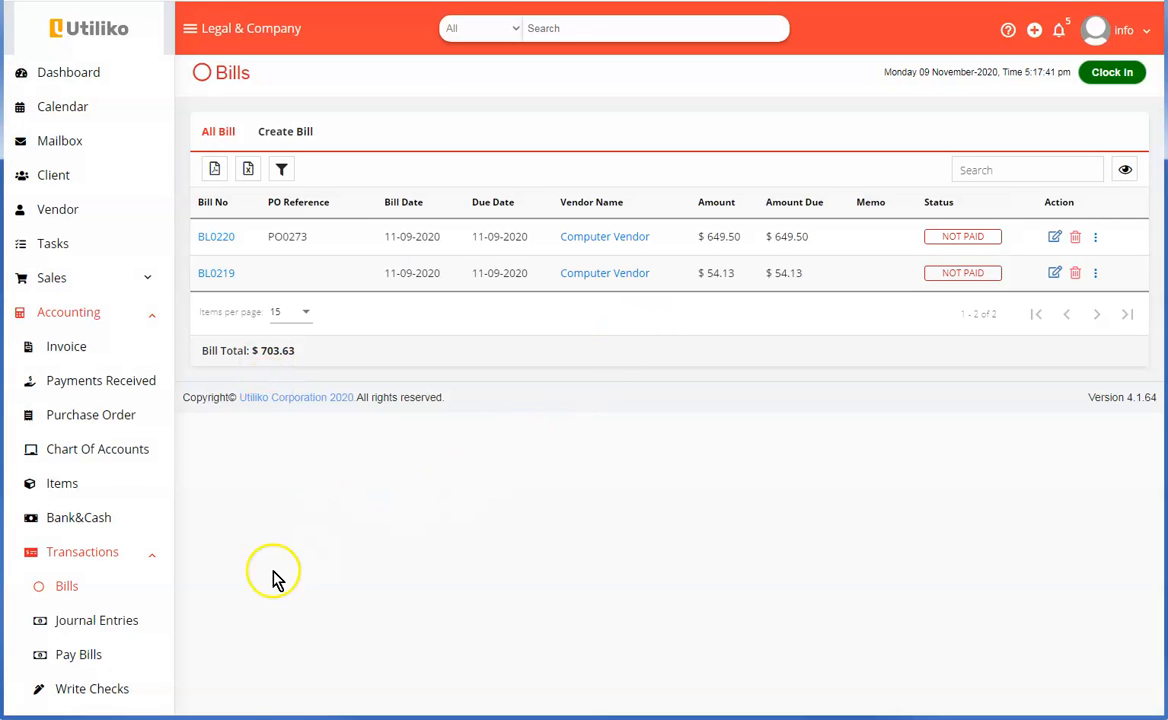
left_click(1095, 237)
left_click(1068, 268)
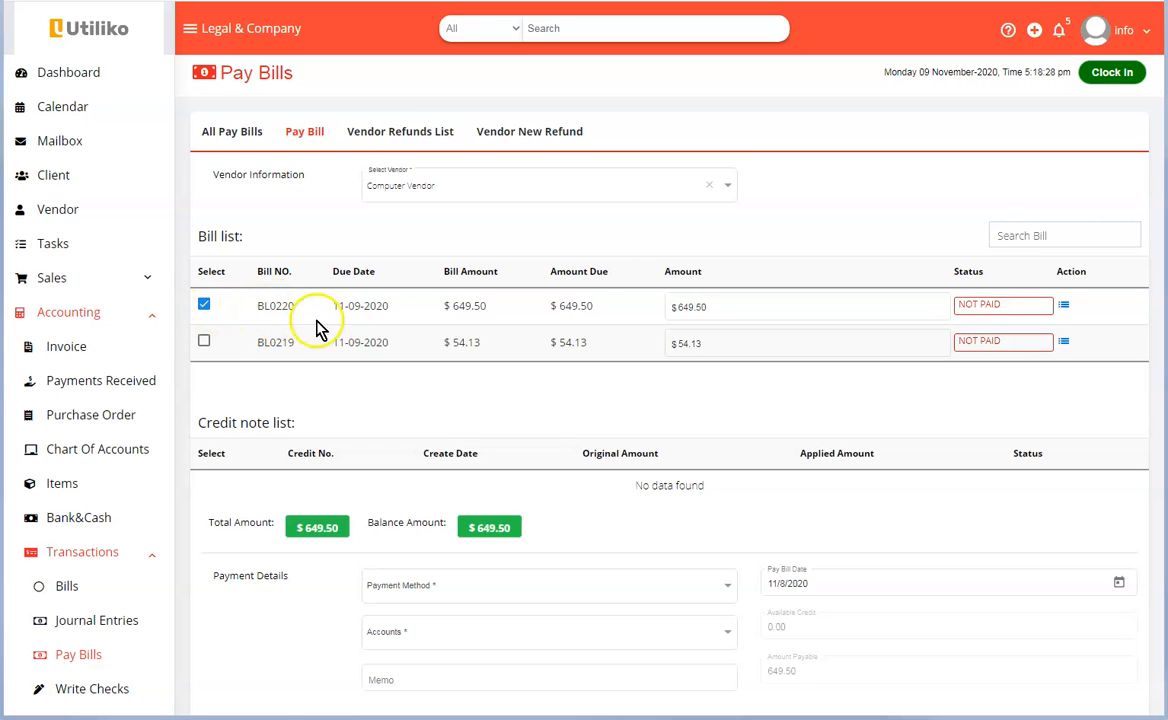
Set the new bill's payment amount to $300 and choose Check as the payment method
left_click_drag(730, 308, 645, 318)
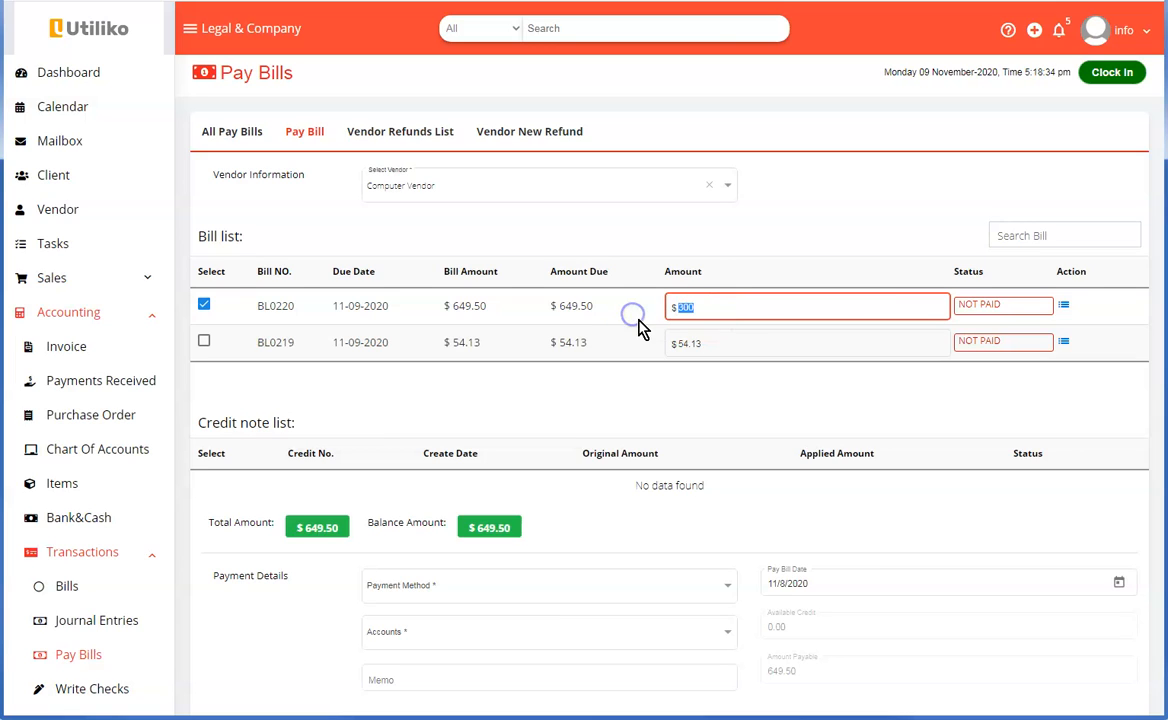
left_click(443, 592)
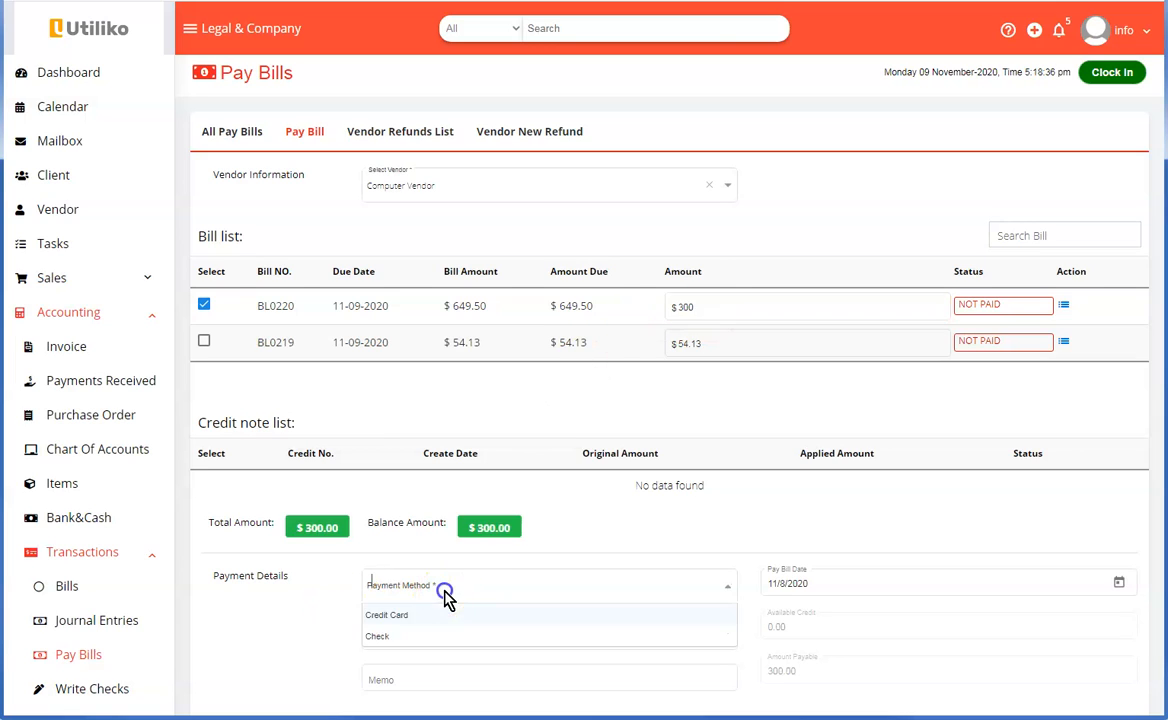
left_click(425, 636)
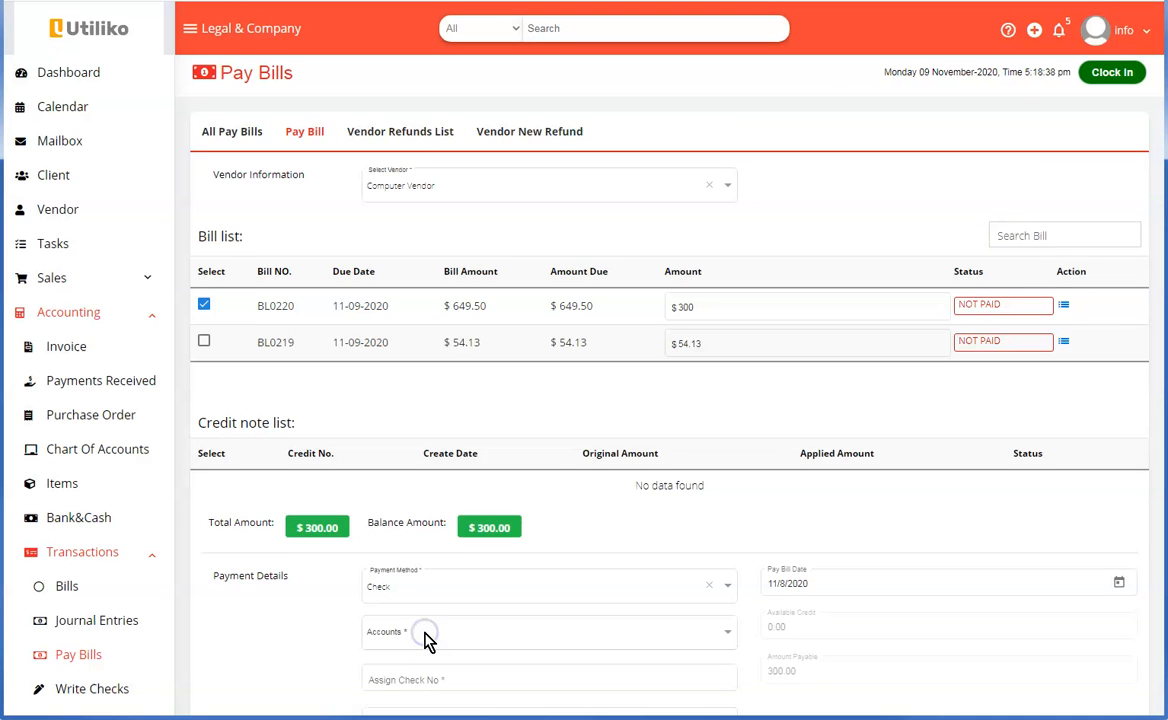
Choose the Bank account for the bill payment, assign check number 1010 and enter the memo "test"
scroll(425, 529, "down", 3)
left_click(413, 490)
left_click(410, 517)
left_click(422, 534)
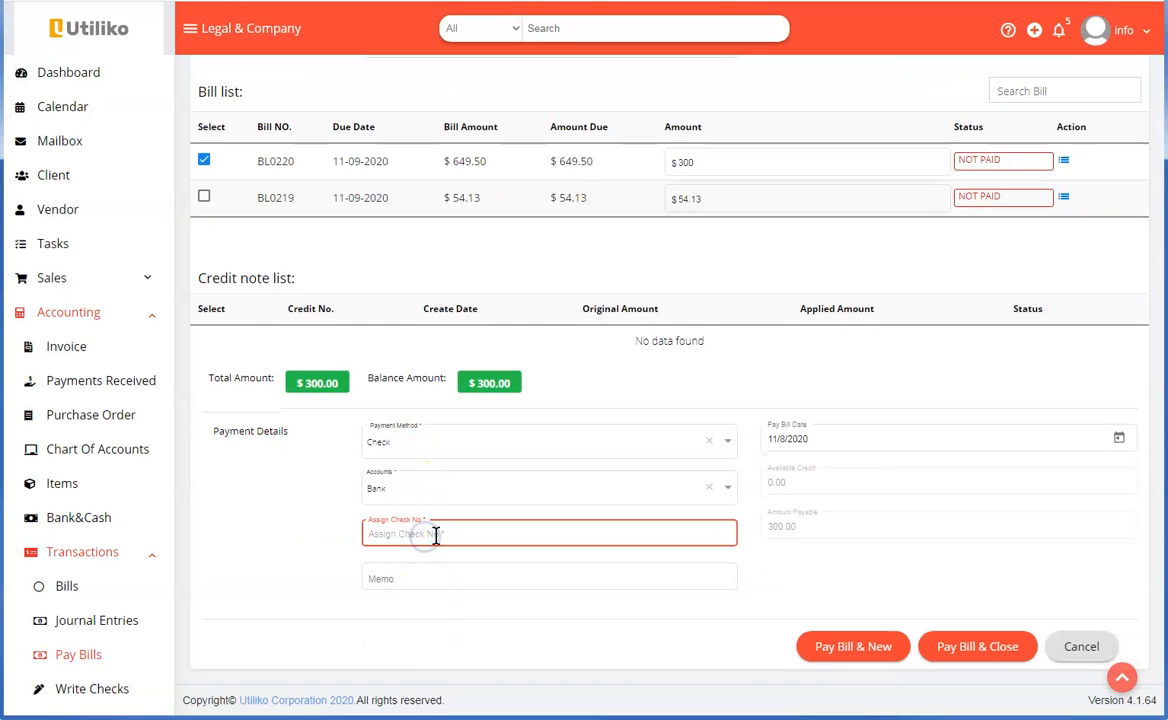
left_click(420, 583)
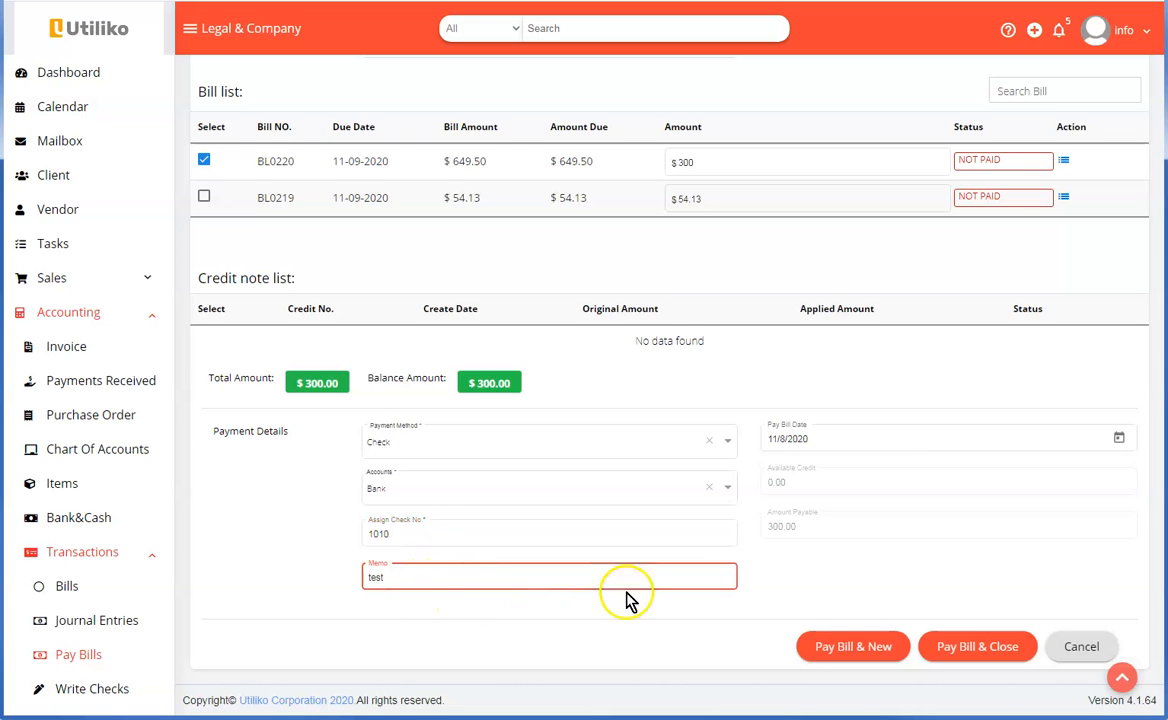
Switch the payment method and account to Credit Card, then pay the bill and start a new payment form
left_click(403, 452)
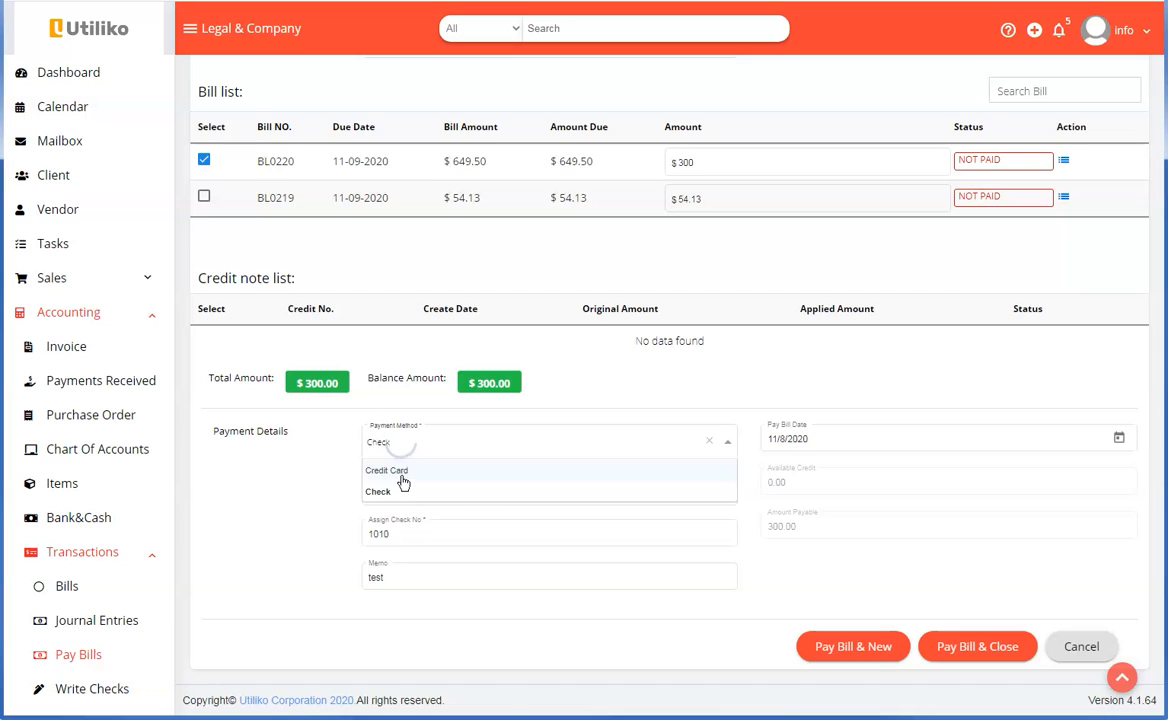
left_click(401, 474)
left_click(421, 522)
left_click(418, 555)
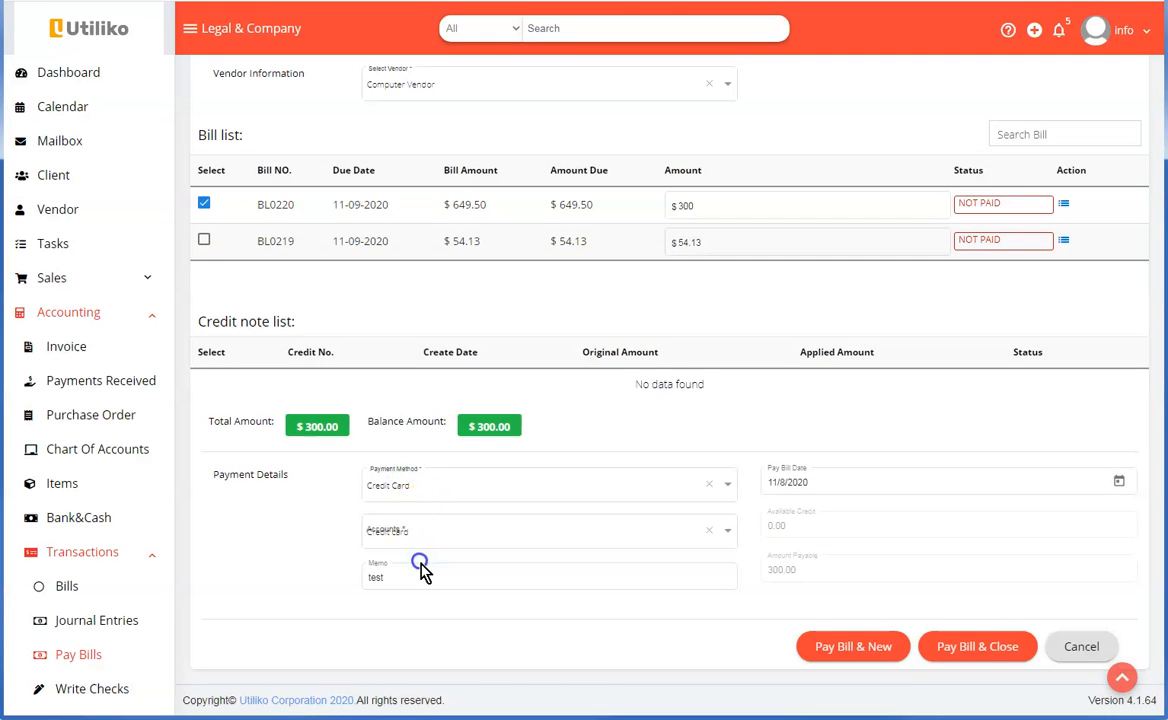
left_click(852, 650)
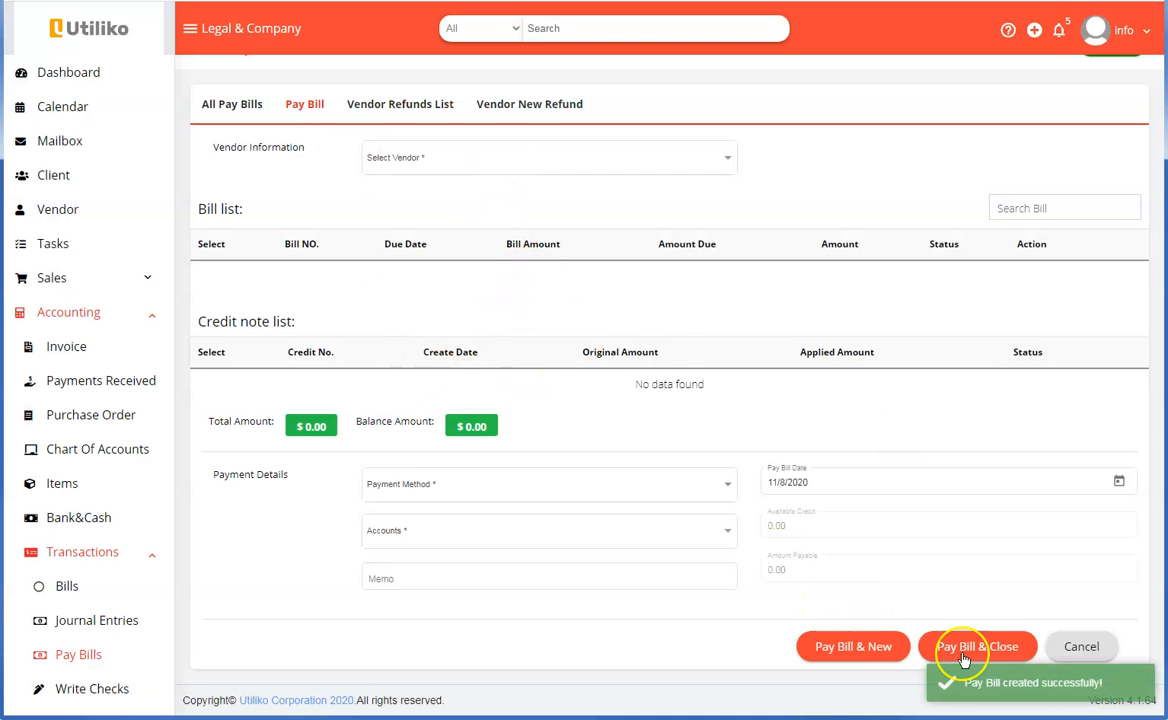
Review the new $300 payment's record from the list of all bill payments, then return to that list
left_click(212, 104)
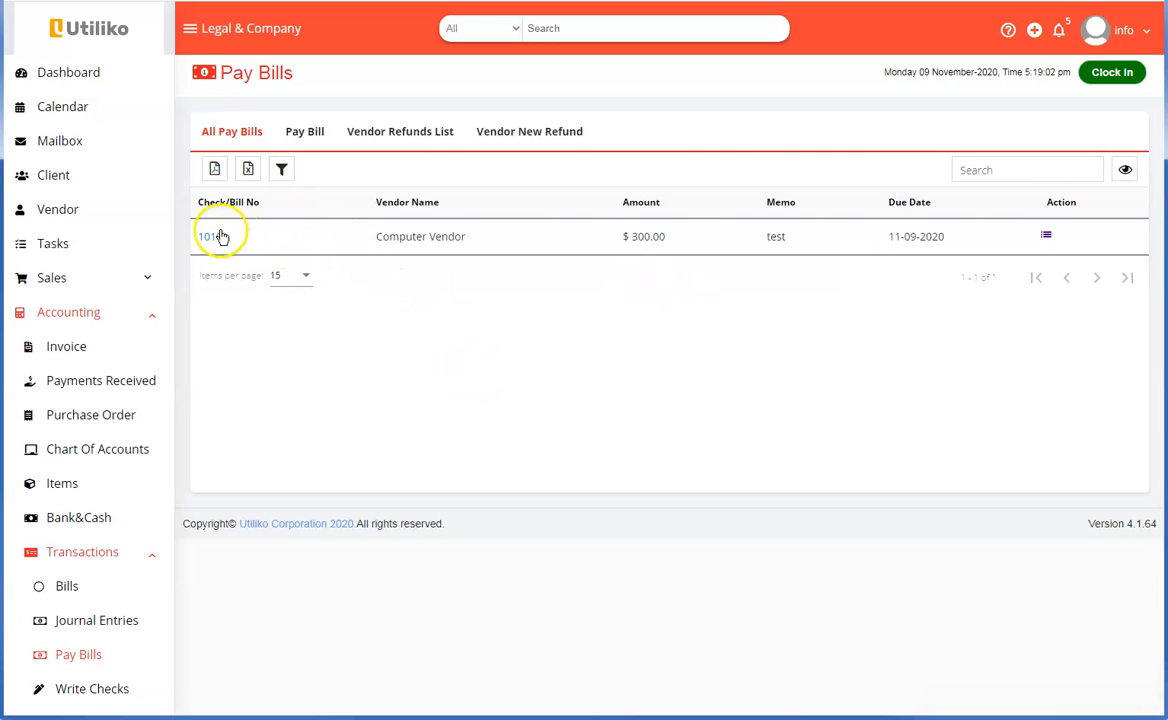
left_click(211, 237)
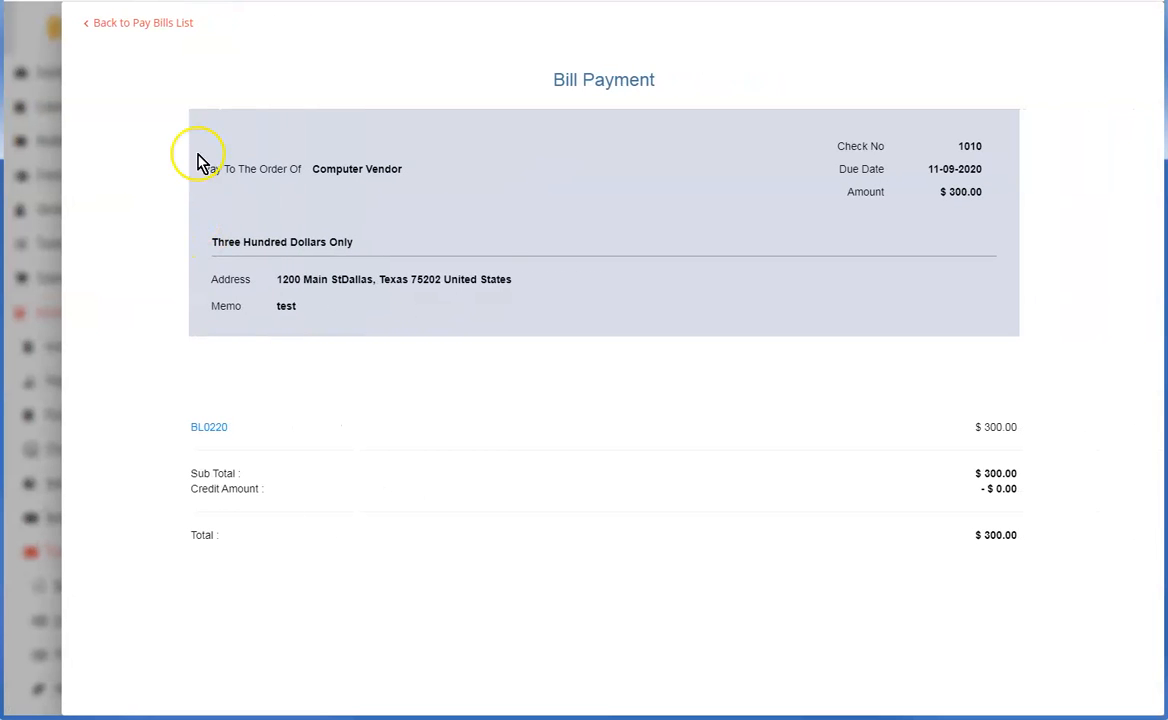
left_click(130, 23)
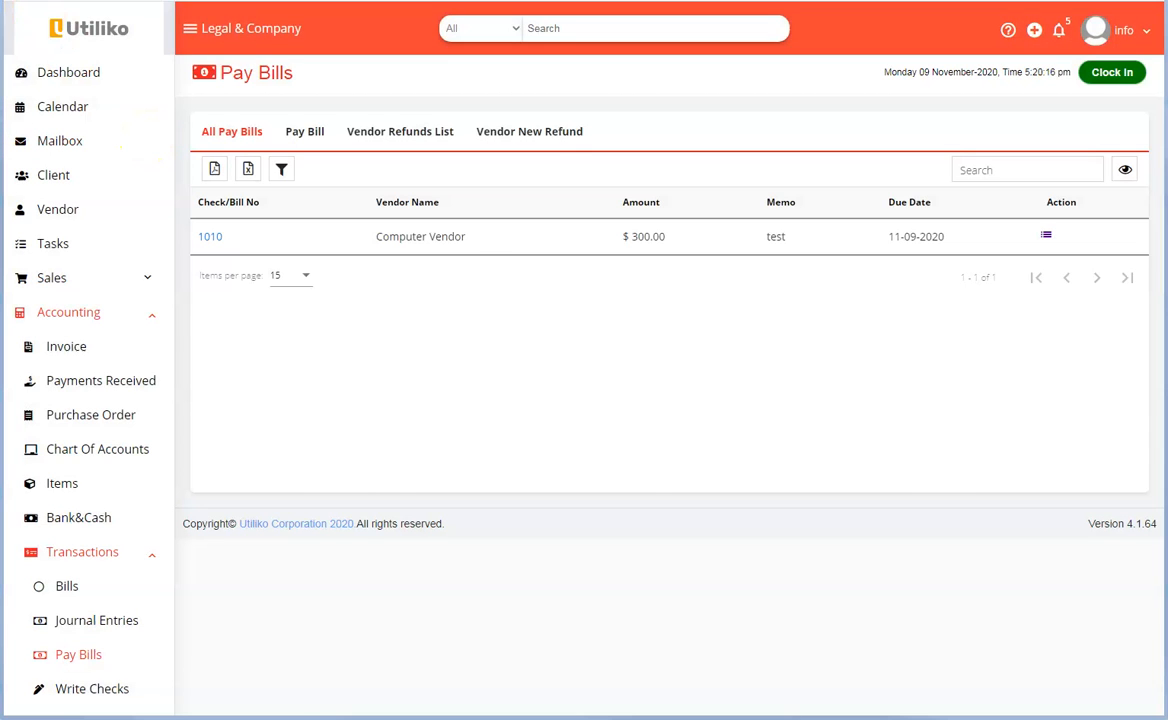
Open the partially paid bill from the bill list and examine its status, balance due and payment information
left_click(68, 587)
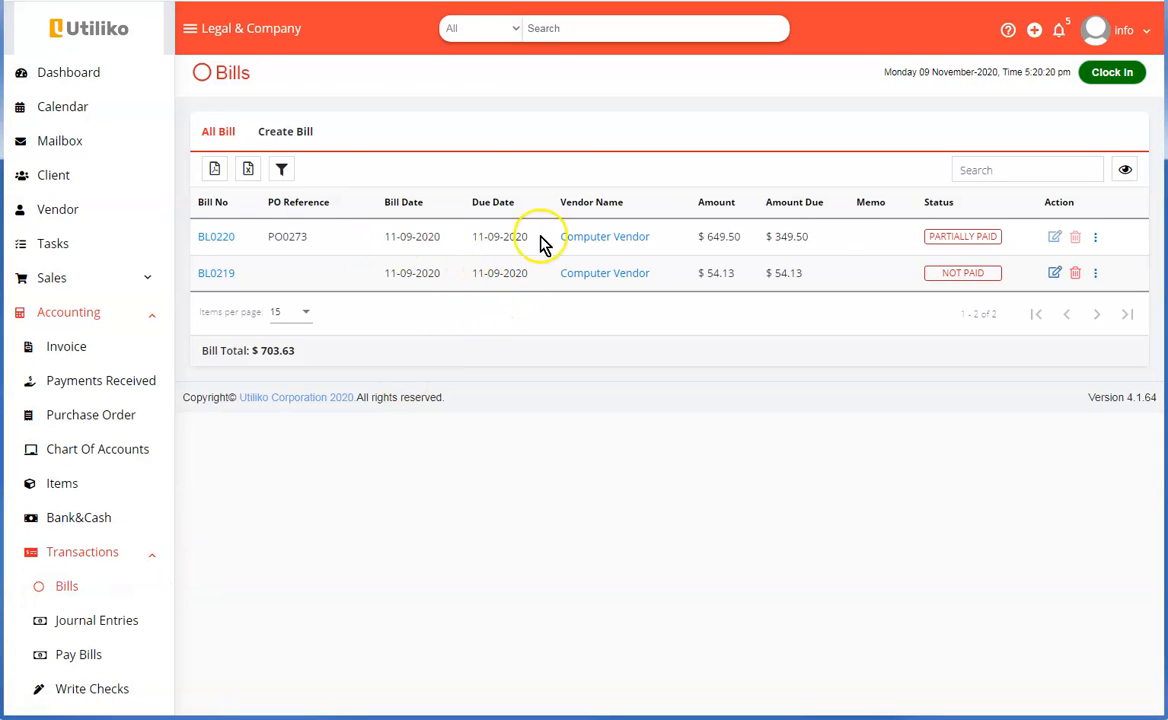
left_click(212, 240)
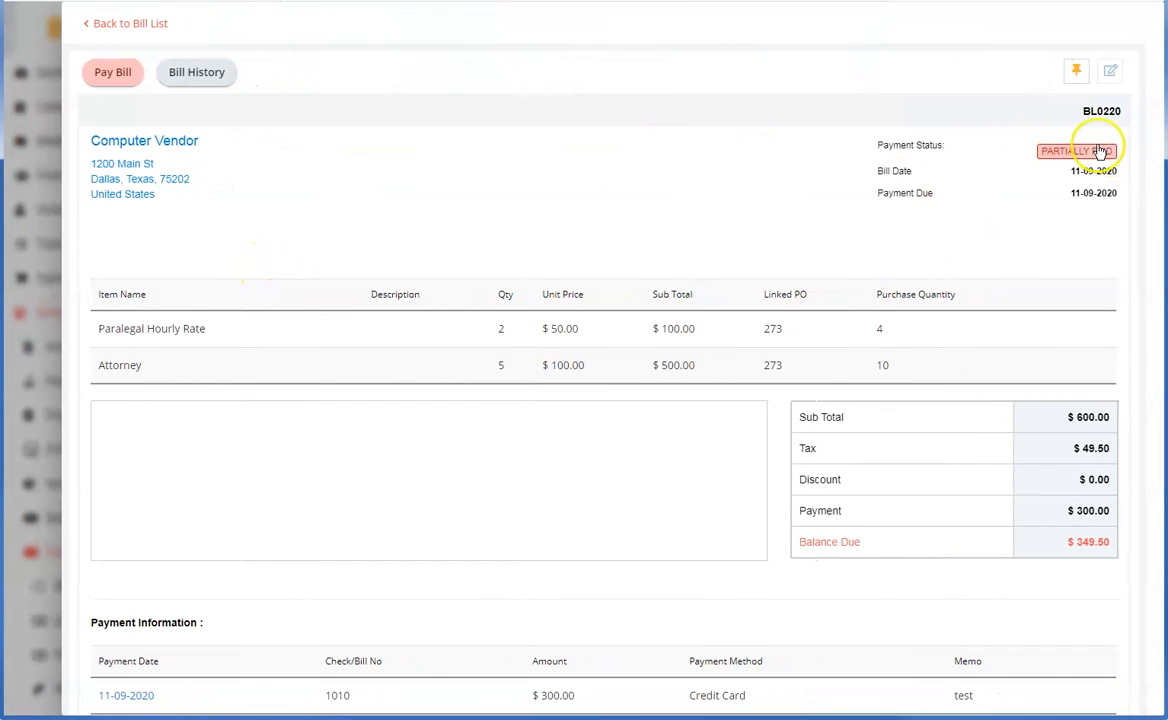
scroll(778, 272, "down", 1)
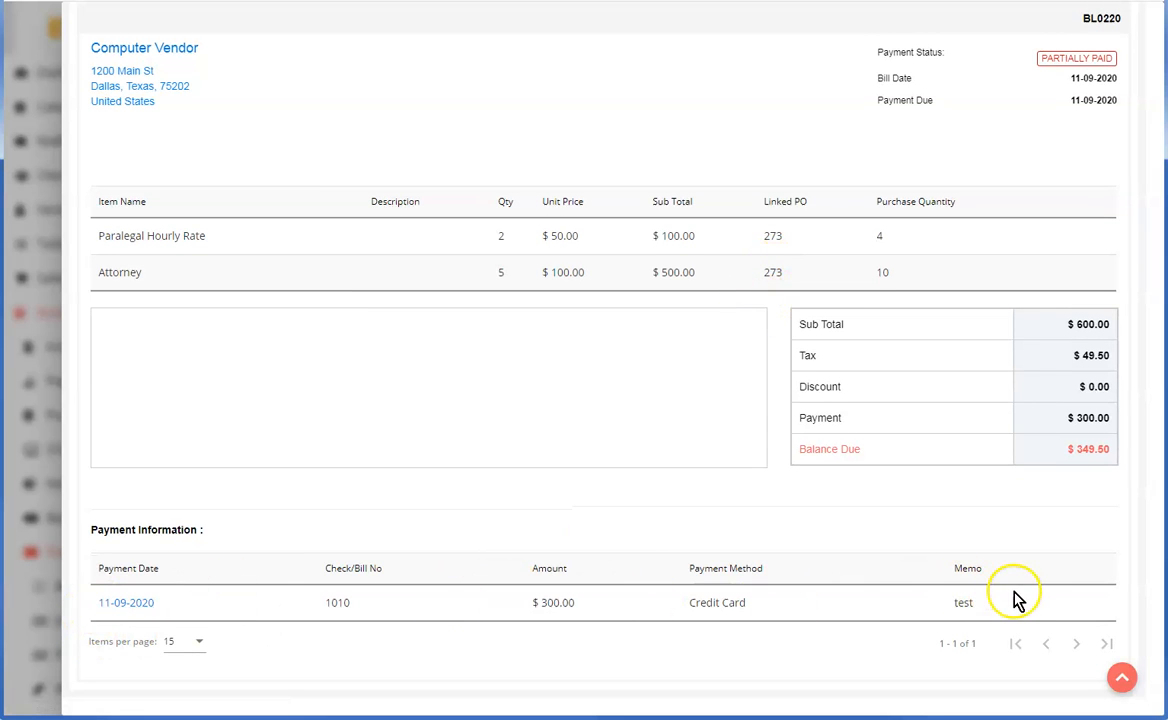
scroll(530, 490, "up", 1)
scroll(530, 490, "up", 1)
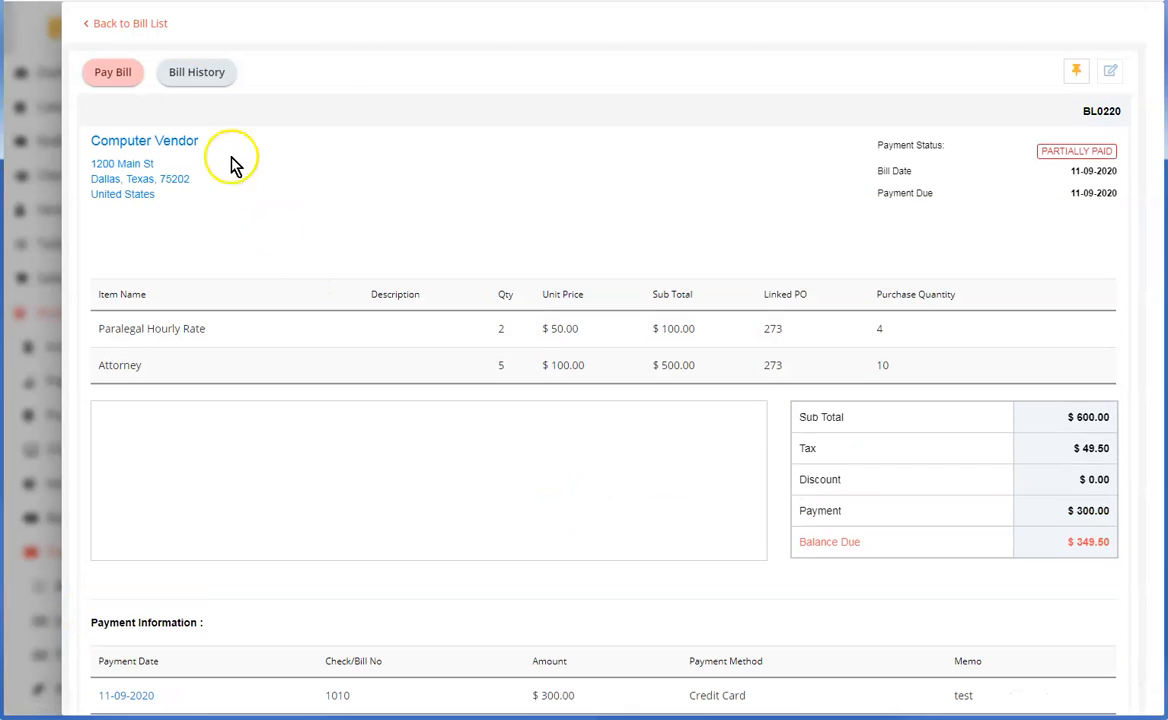
Open Computer Vendor's record from the bill and review its purchase orders and transactions, returning to the purchase orders
left_click(150, 142)
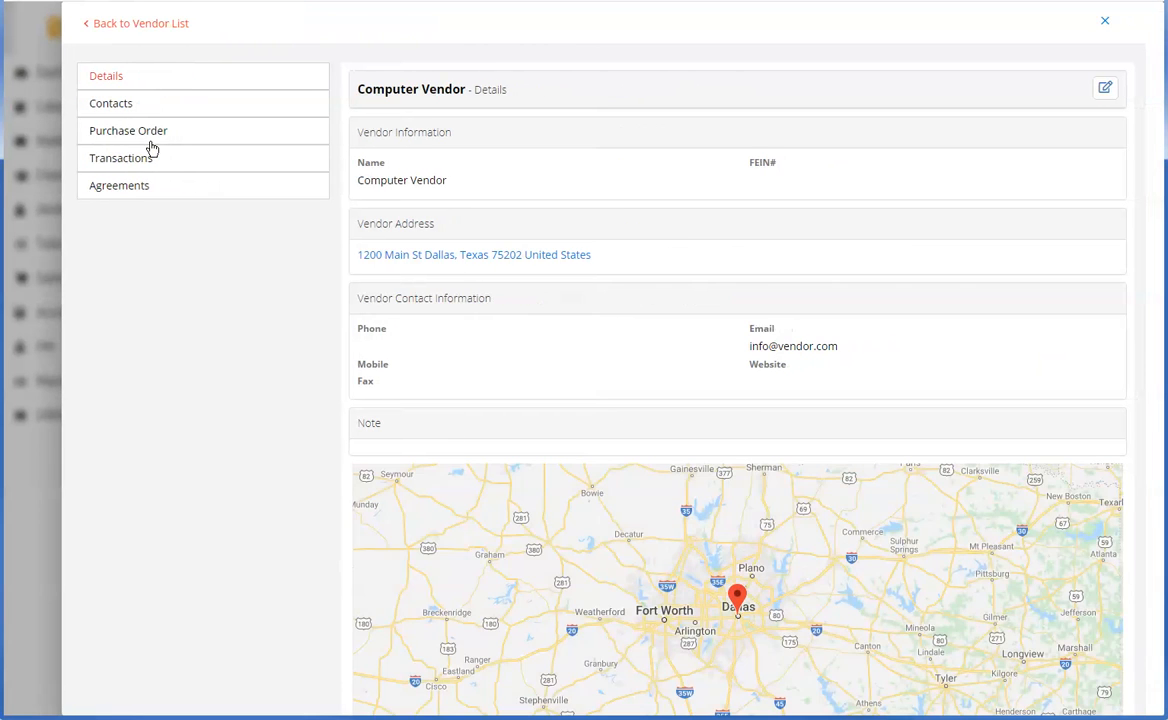
left_click(155, 140)
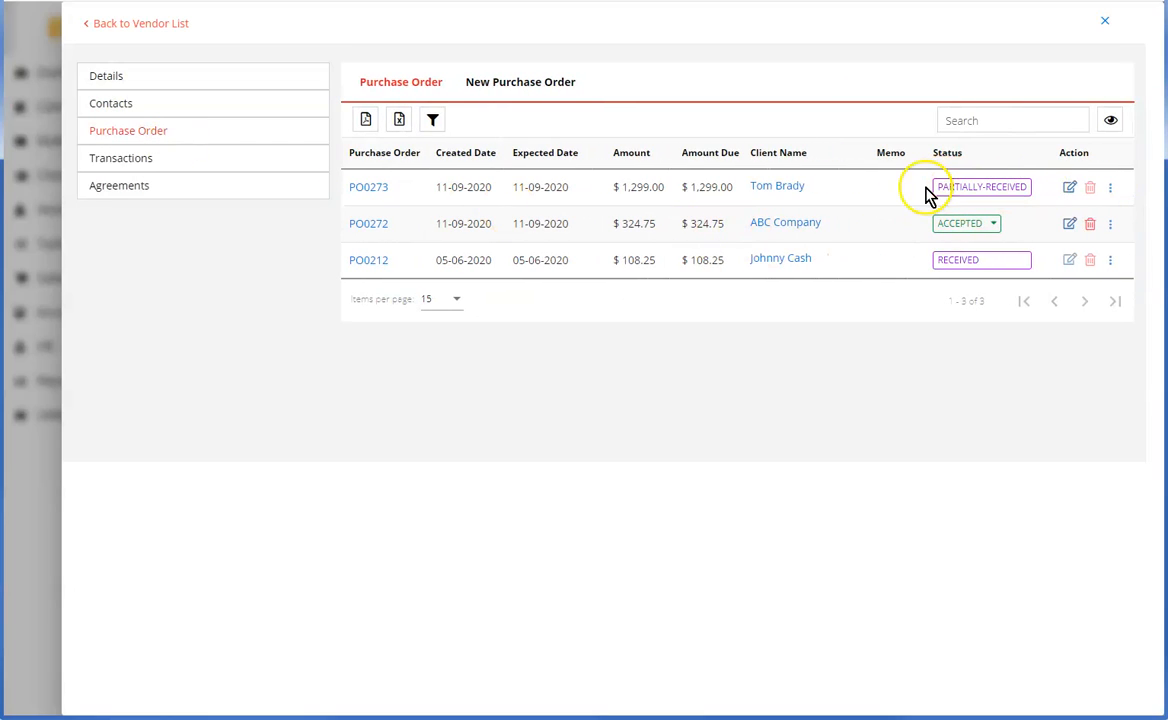
left_click(124, 162)
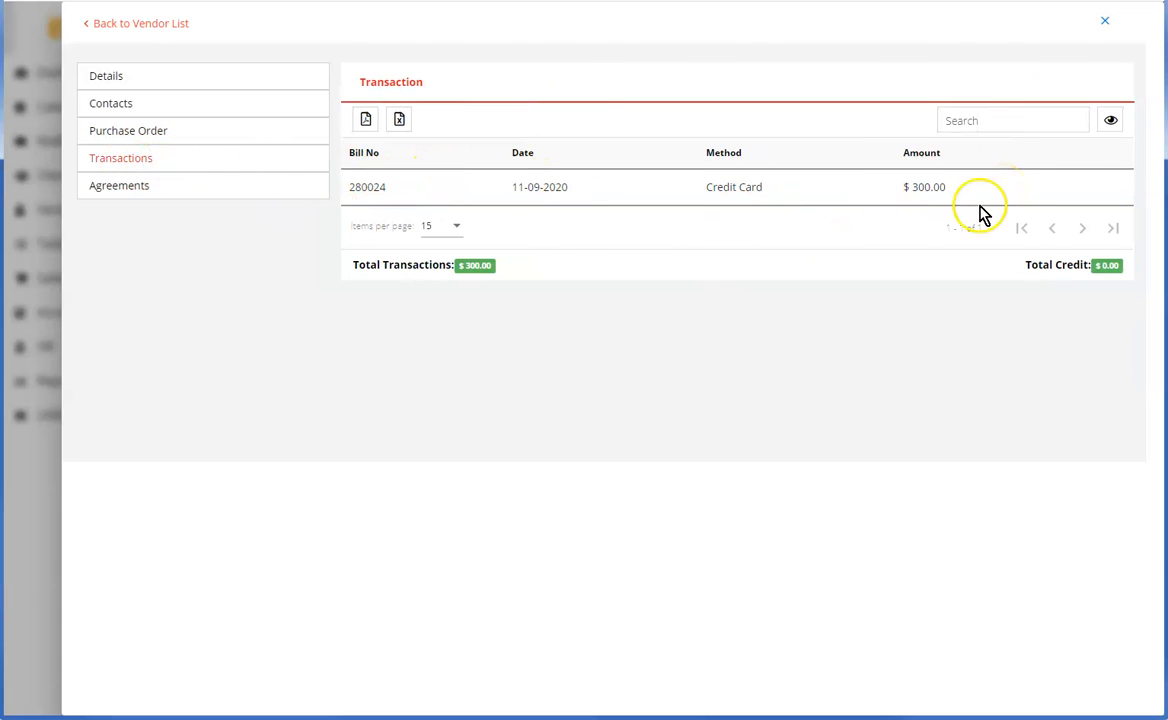
left_click(134, 136)
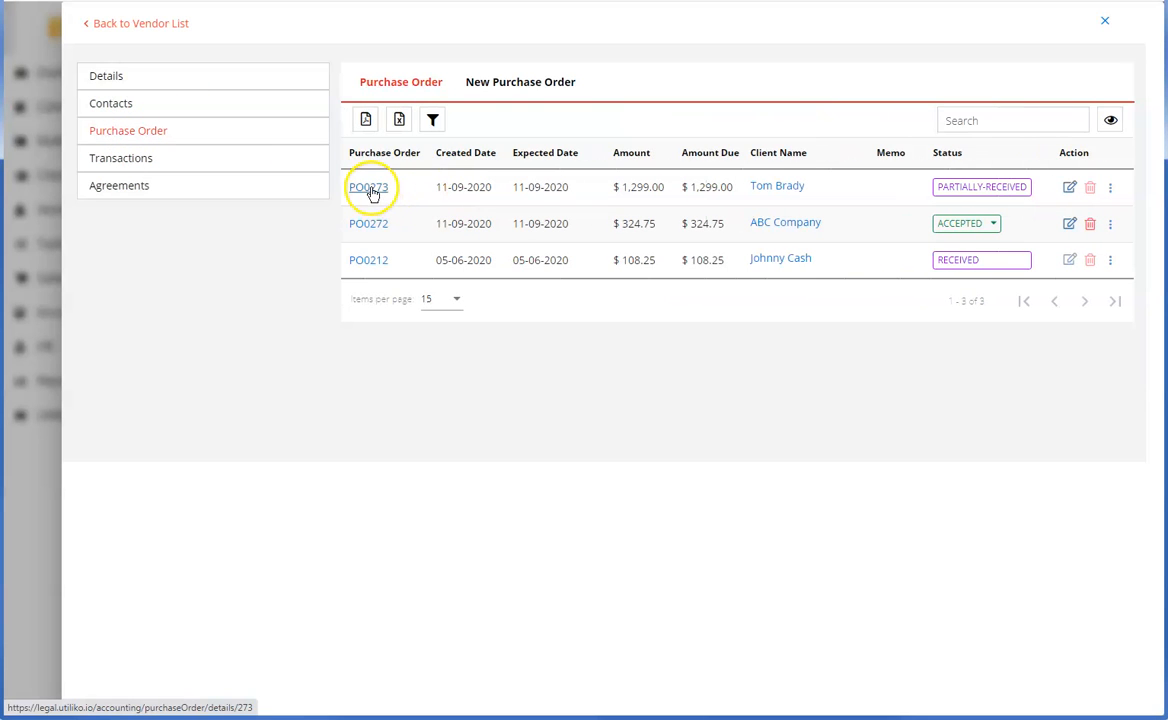
Open the vendor's newest purchase order and follow its client link to the client's record
left_click(370, 188)
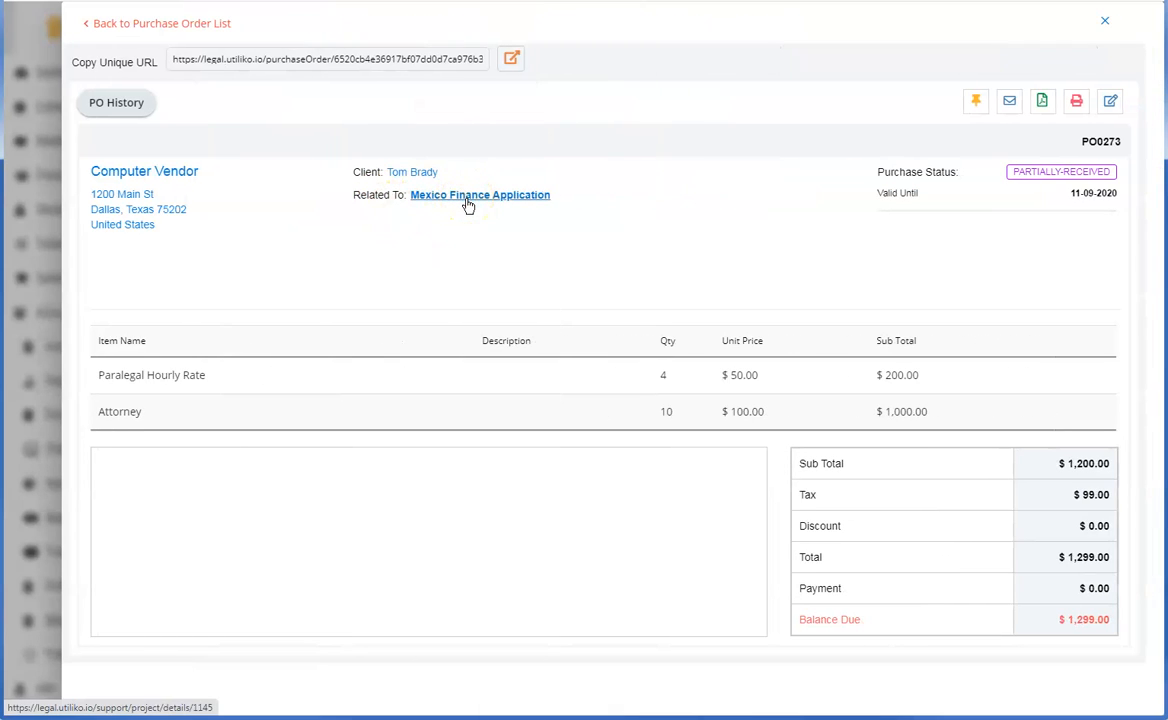
left_click(421, 174)
left_click(421, 174)
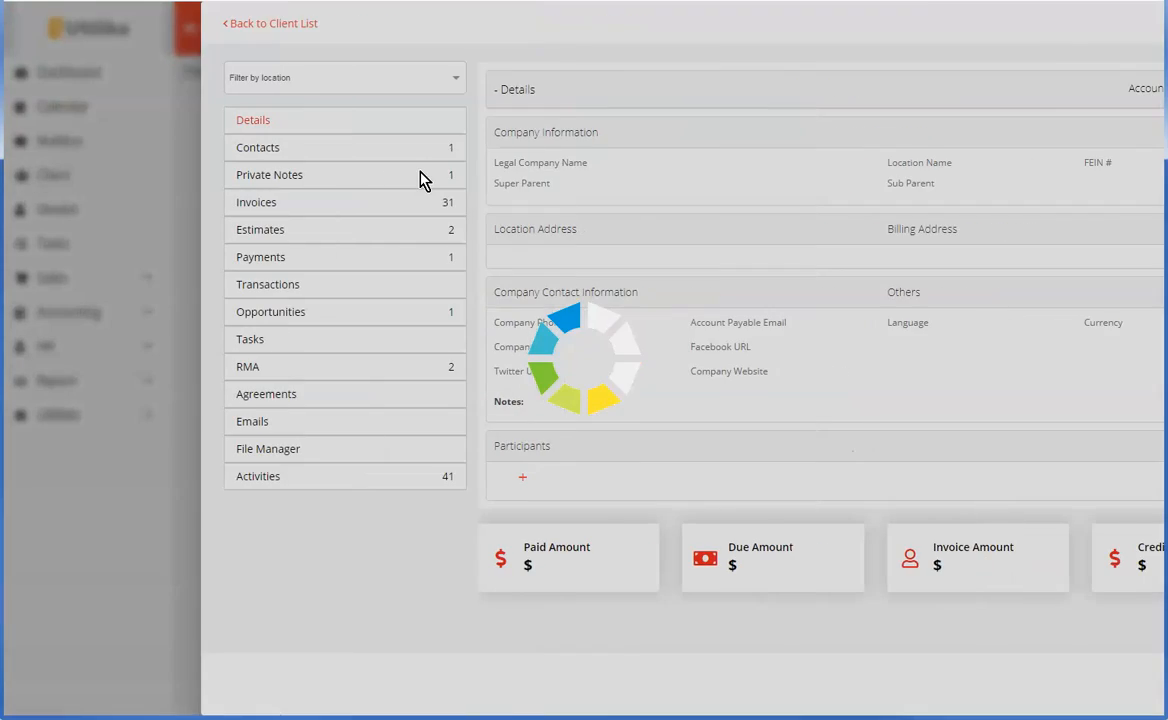
Open the related Mexico Finance Application case from the purchase order and view the purchase orders attached to the case
left_click(487, 204)
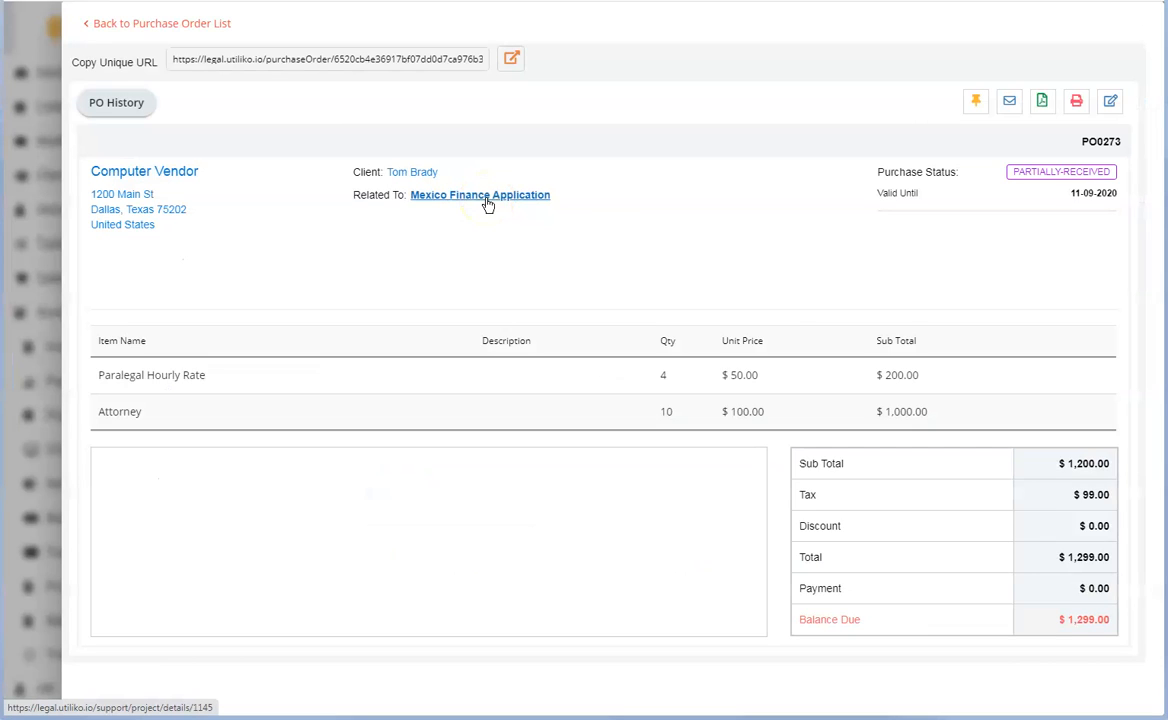
left_click(487, 202)
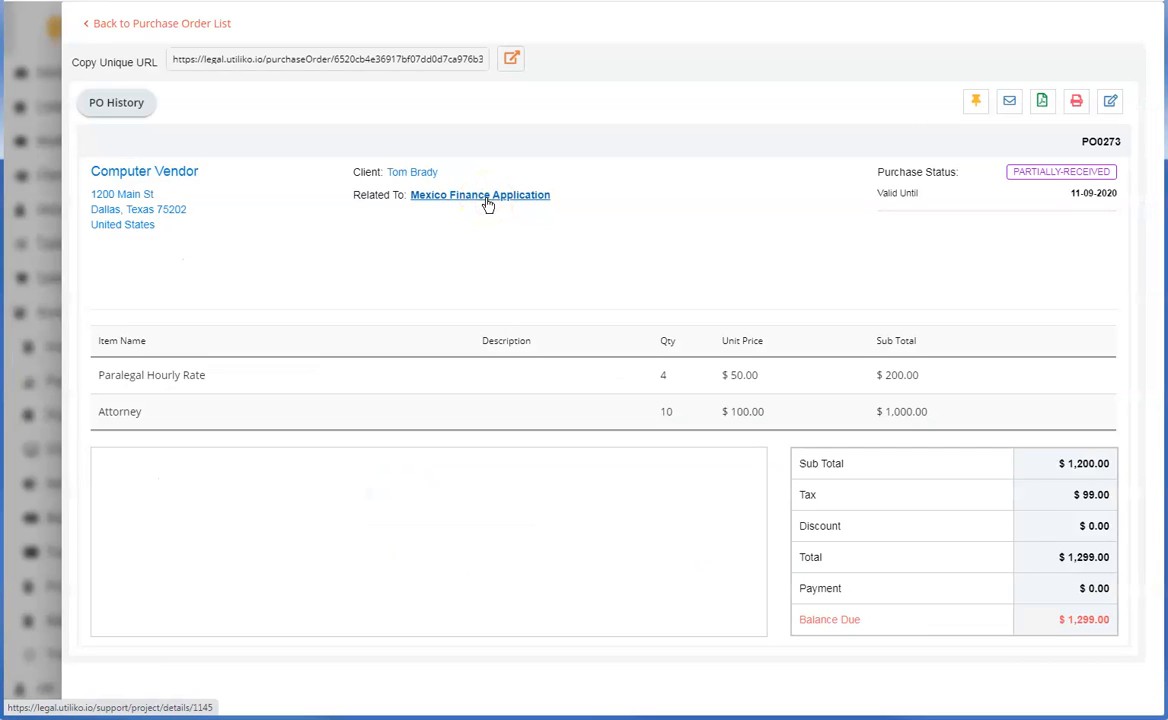
right_click(487, 204)
left_click(514, 228)
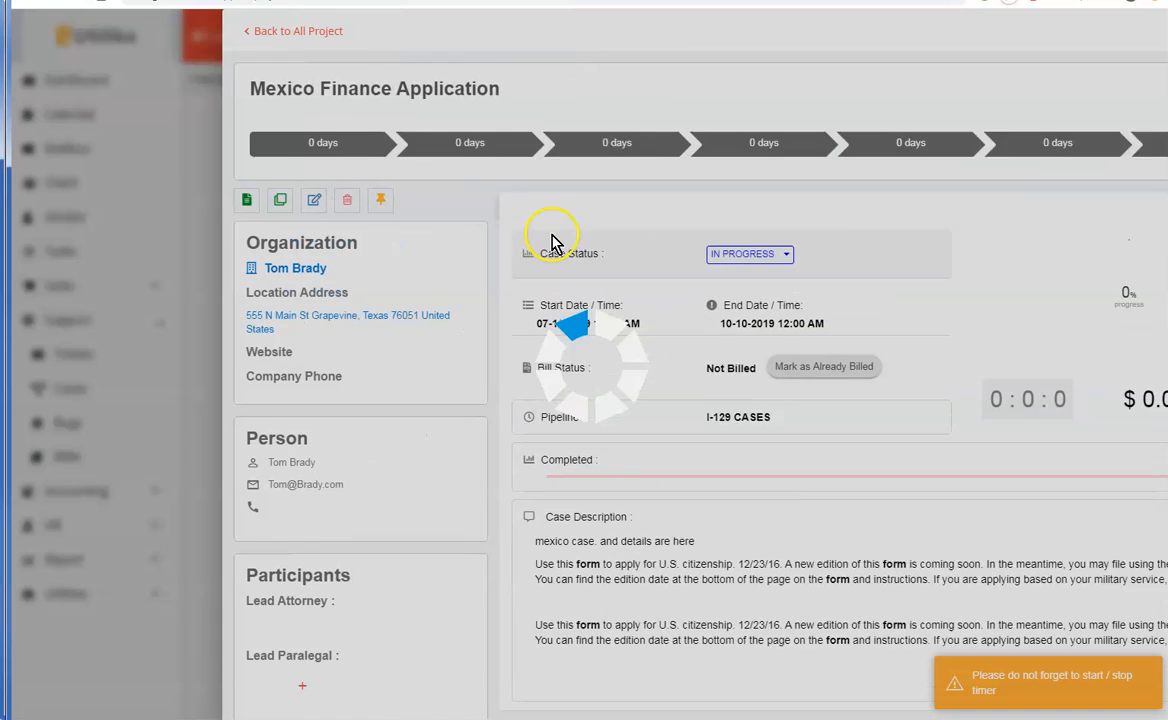
left_click(726, 206)
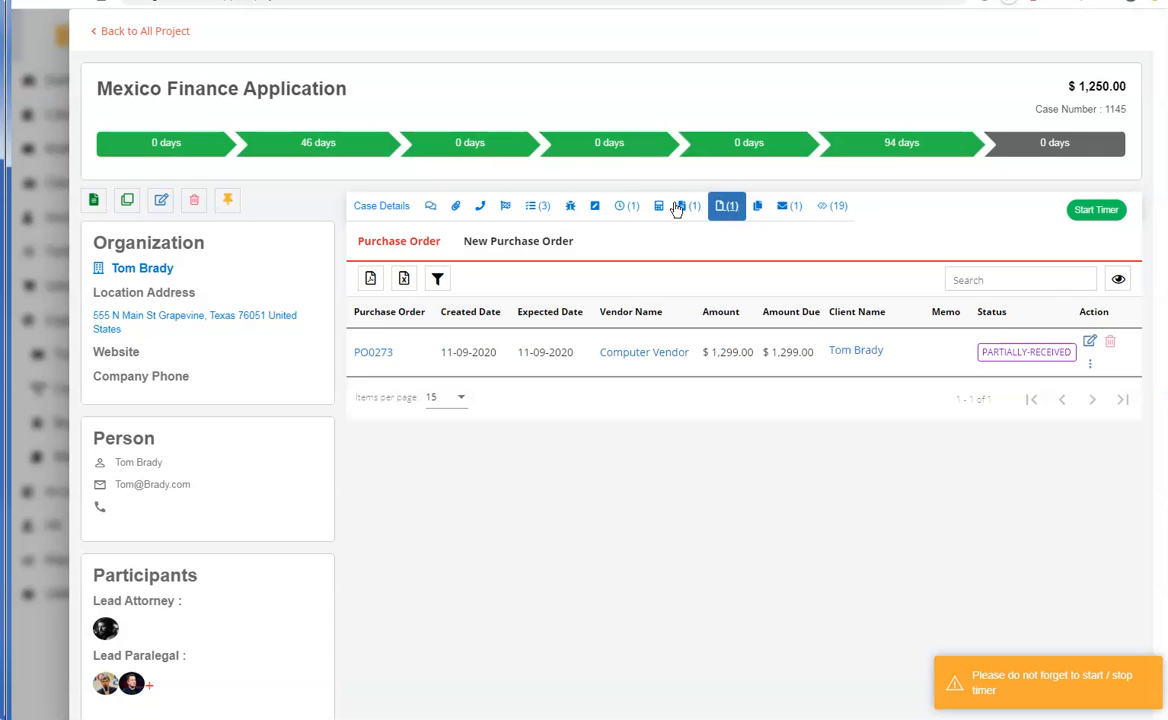